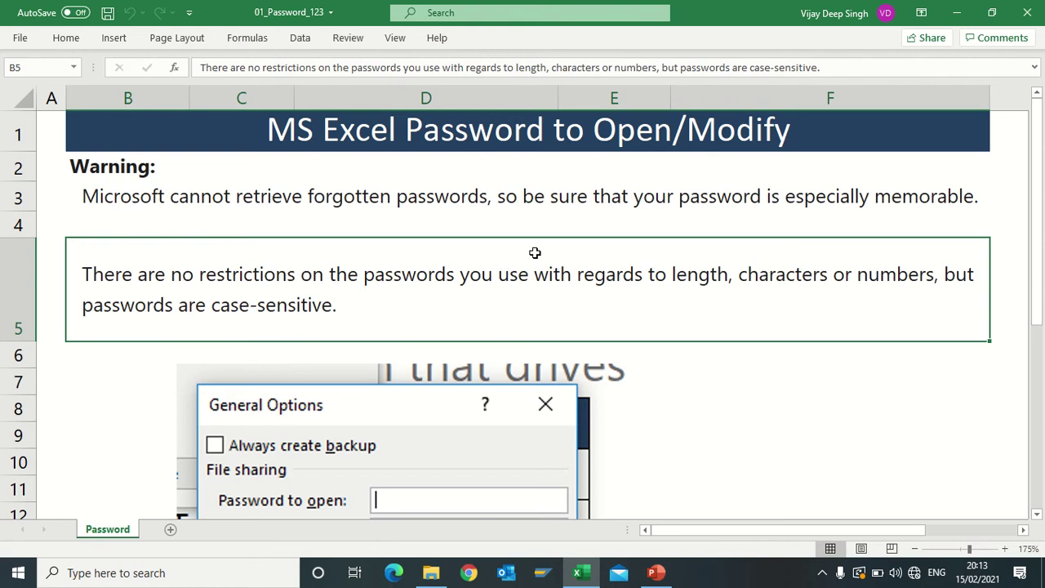
{"action": "left_click", "coordinate": [20, 40]}
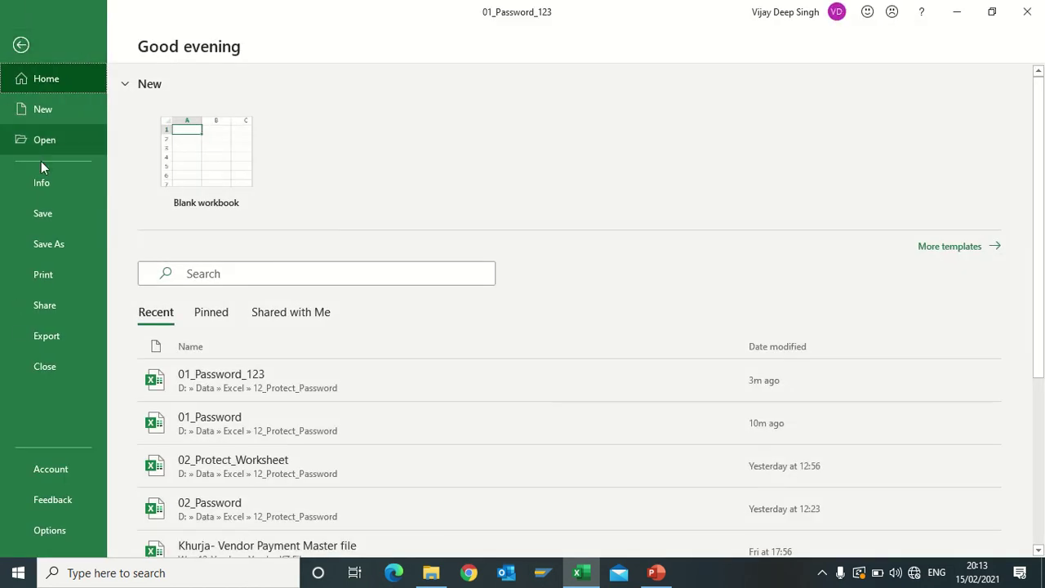
{"action": "left_click", "coordinate": [59, 249]}
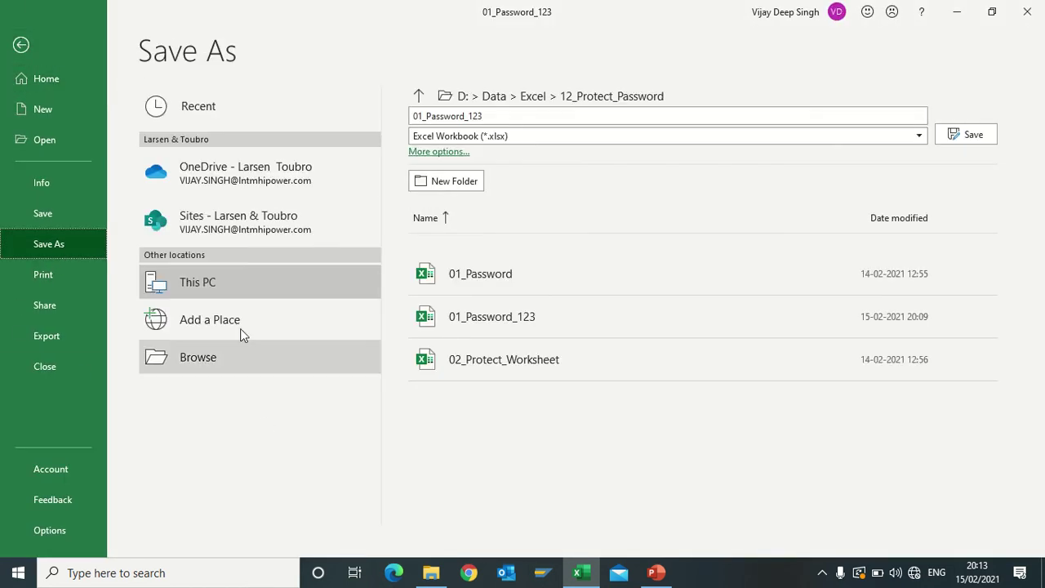
{"action": "left_click", "coordinate": [199, 358]}
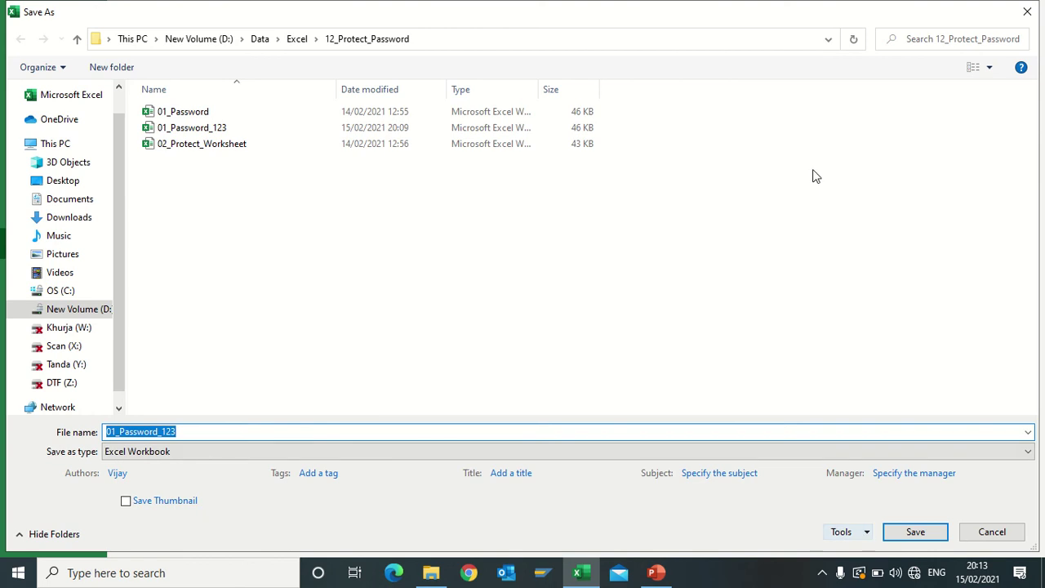
{"action": "left_click", "coordinate": [867, 532]}
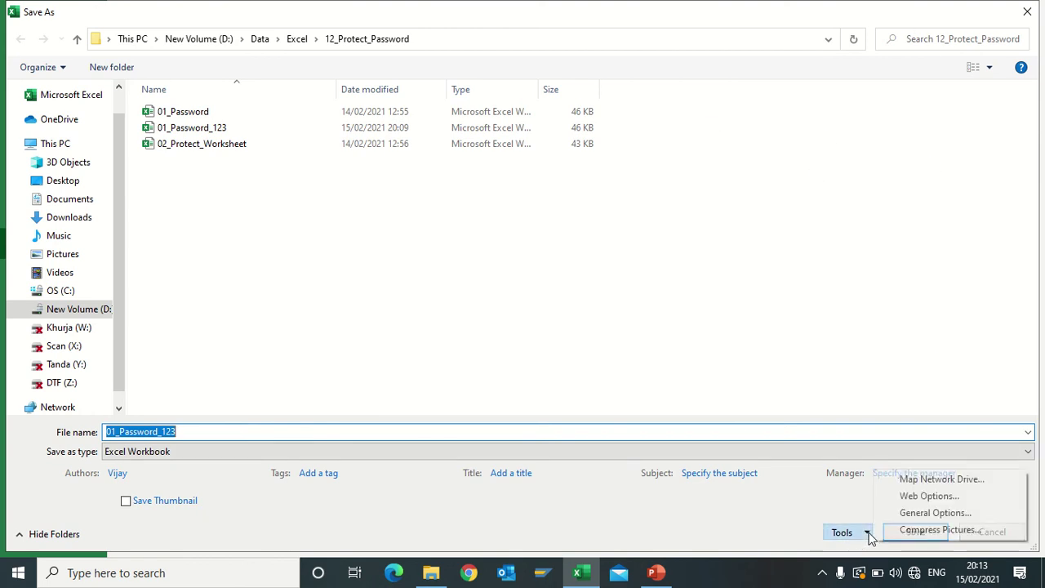
{"action": "left_click", "coordinate": [925, 514]}
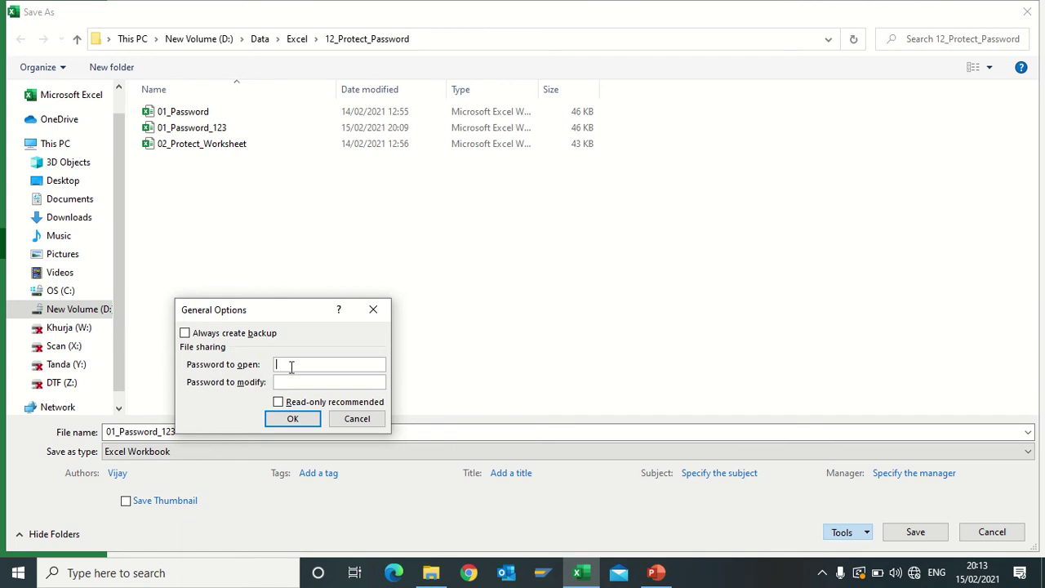
{"action": "type", "text": "123"}
{"action": "left_click", "coordinate": [296, 419]}
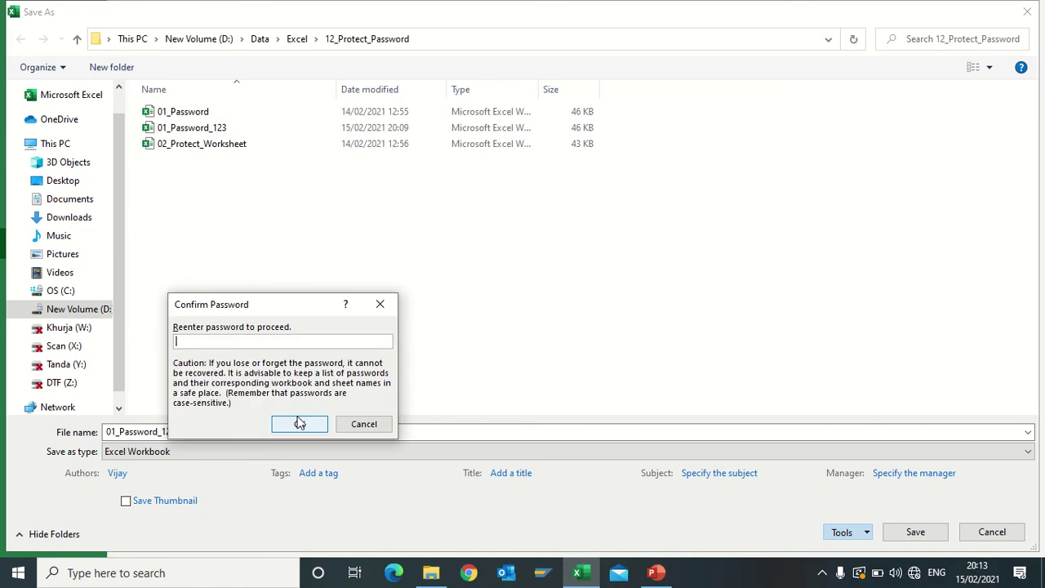
{"action": "type", "text": "123"}
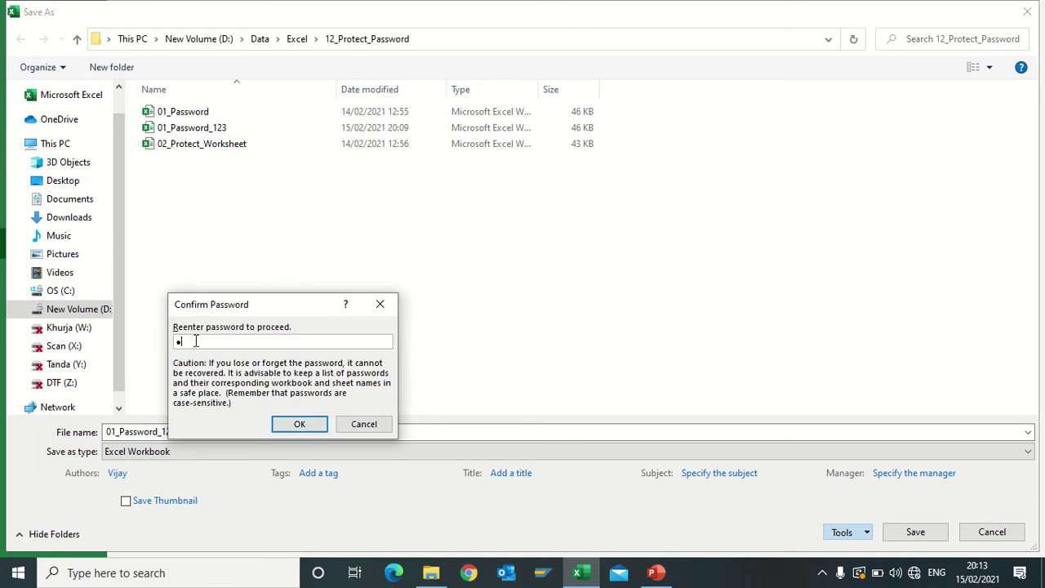
{"action": "left_click", "coordinate": [299, 424]}
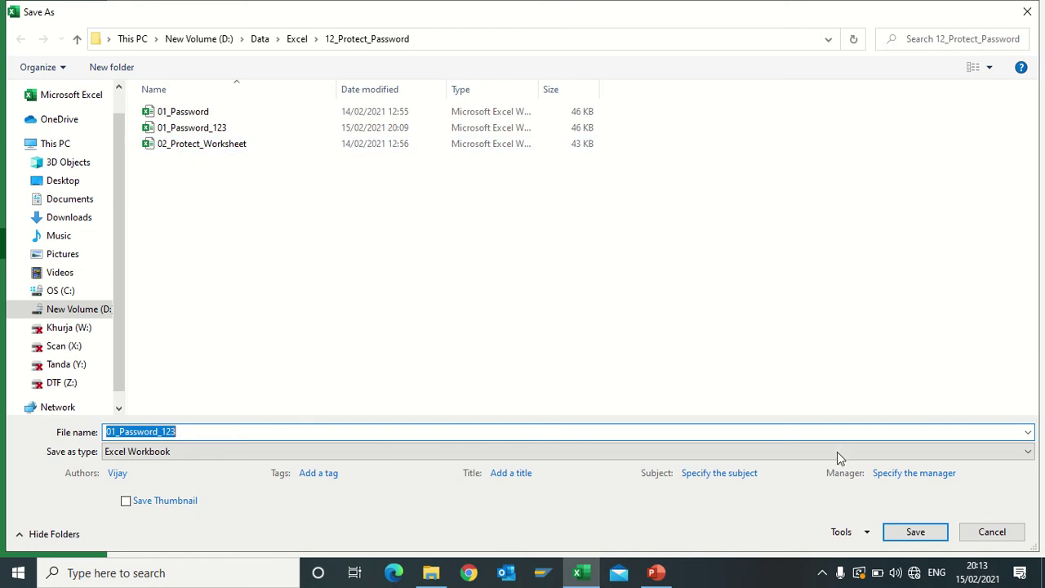
Save over the existing 01_Password_123 file, then close Excel and reopen the workbook
{"action": "left_click", "coordinate": [914, 531]}
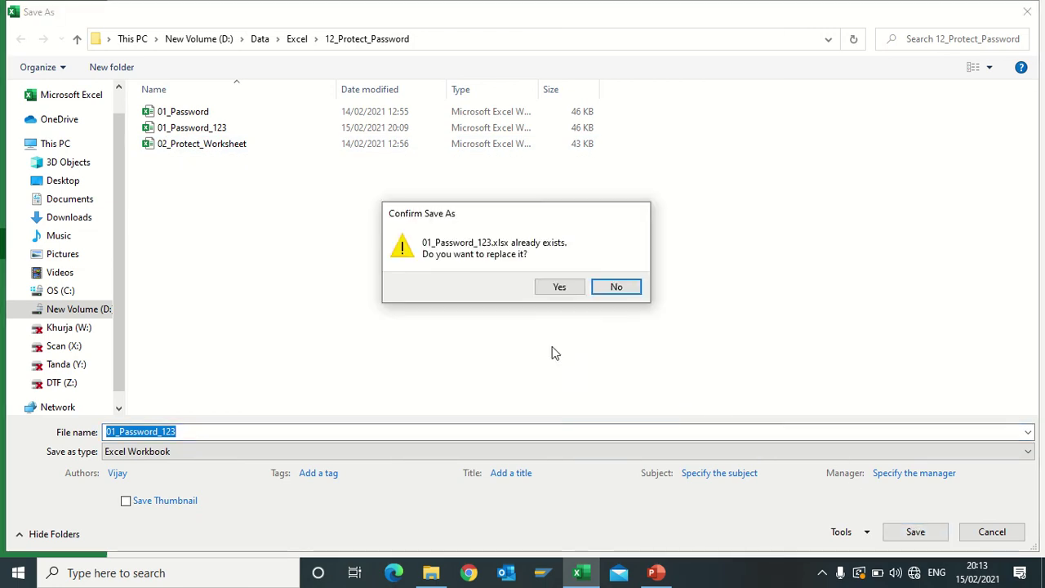
{"action": "left_click", "coordinate": [560, 286]}
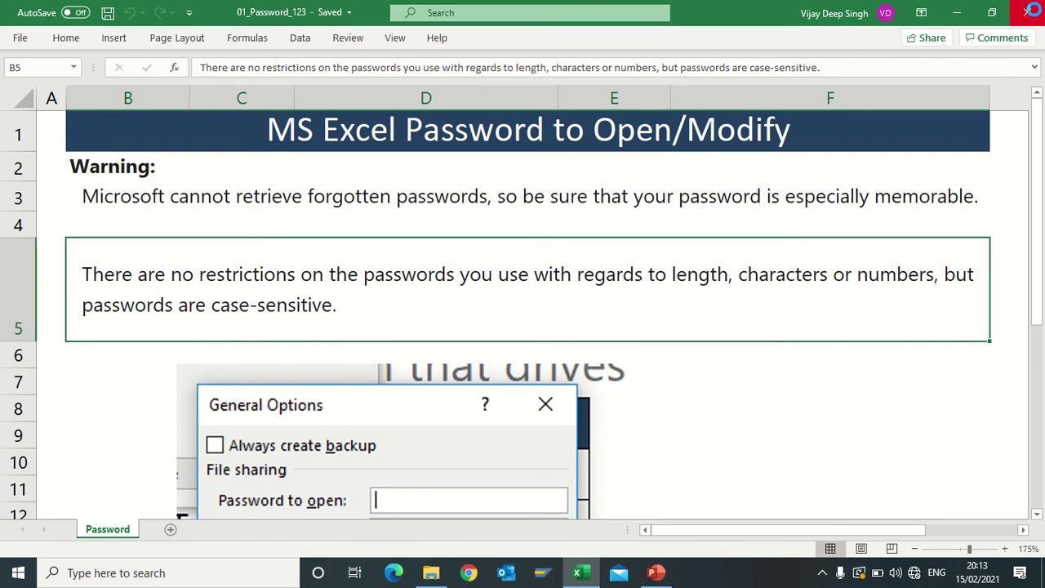
{"action": "left_click", "coordinate": [1026, 12]}
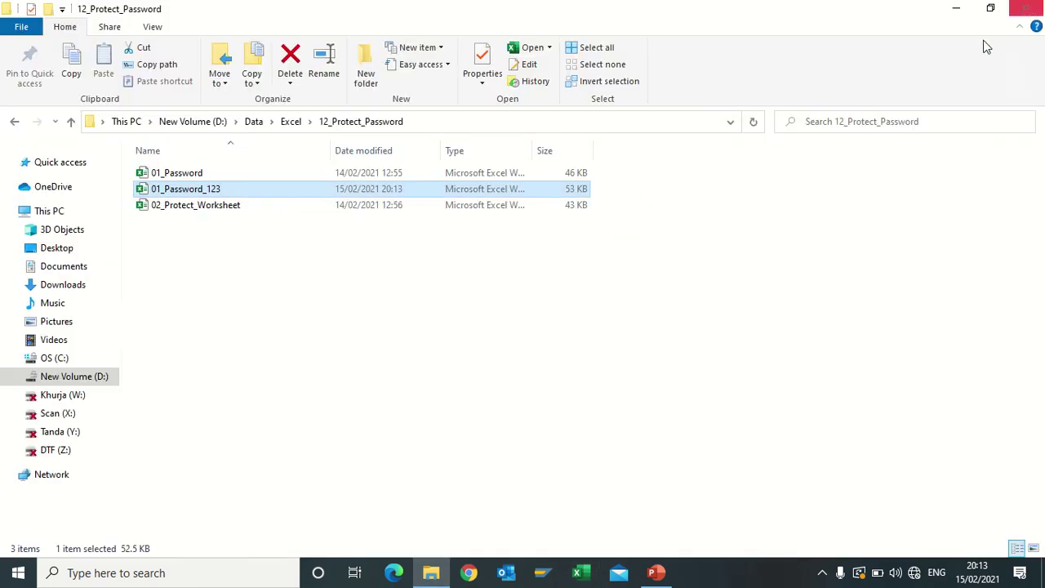
{"action": "double_click", "coordinate": [197, 189]}
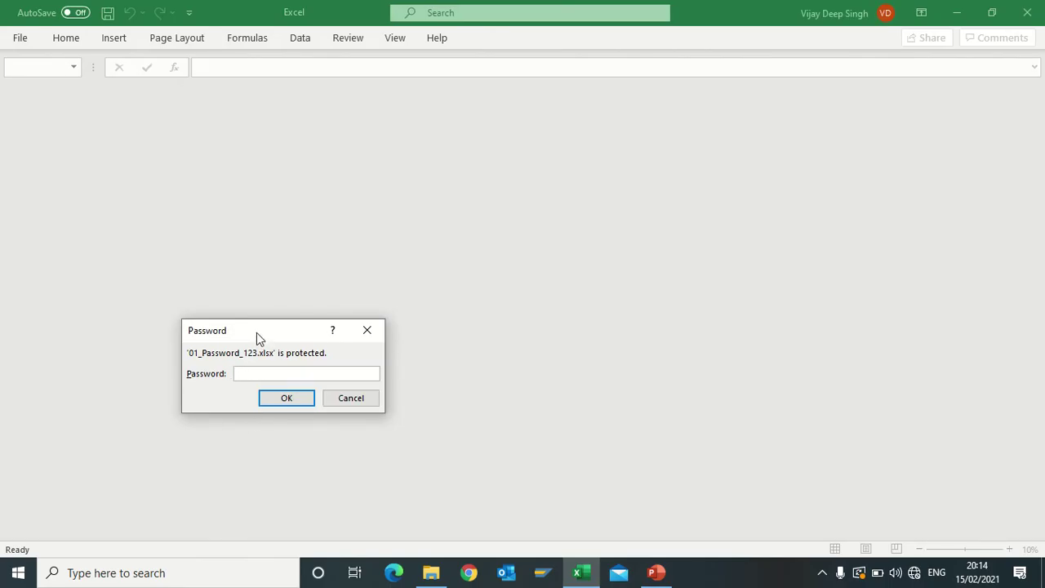
{"action": "left_click_drag", "start_coordinate": [256, 332], "coordinate": [327, 241]}
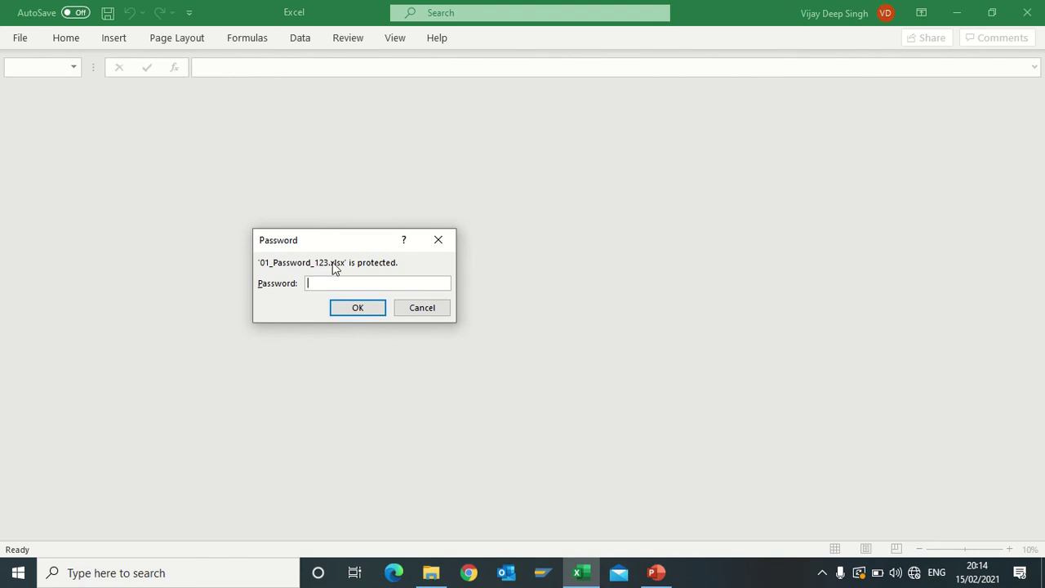
{"action": "type", "text": "123"}
{"action": "left_click", "coordinate": [364, 307]}
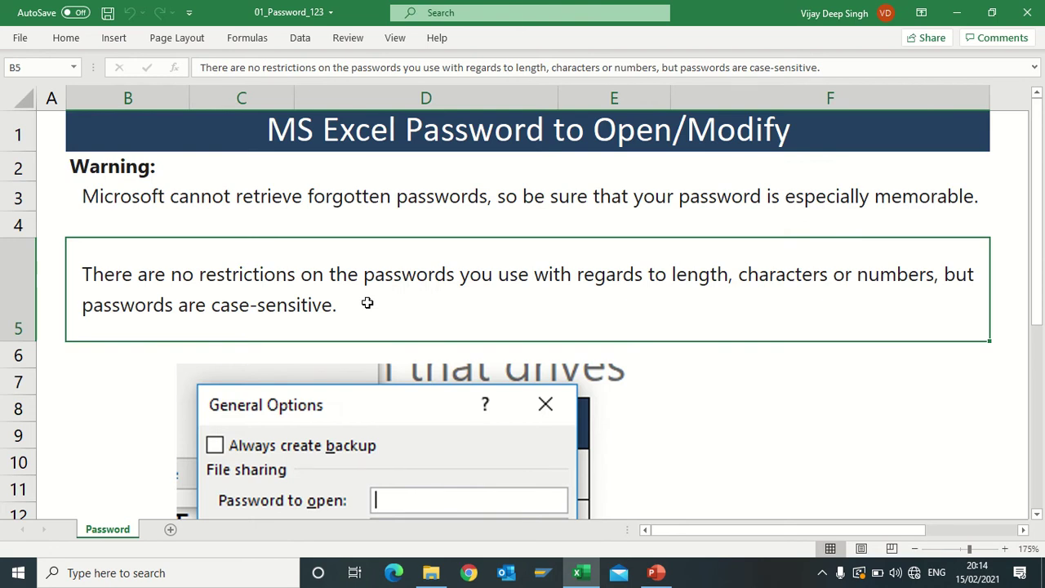
{"action": "left_click", "coordinate": [283, 203]}
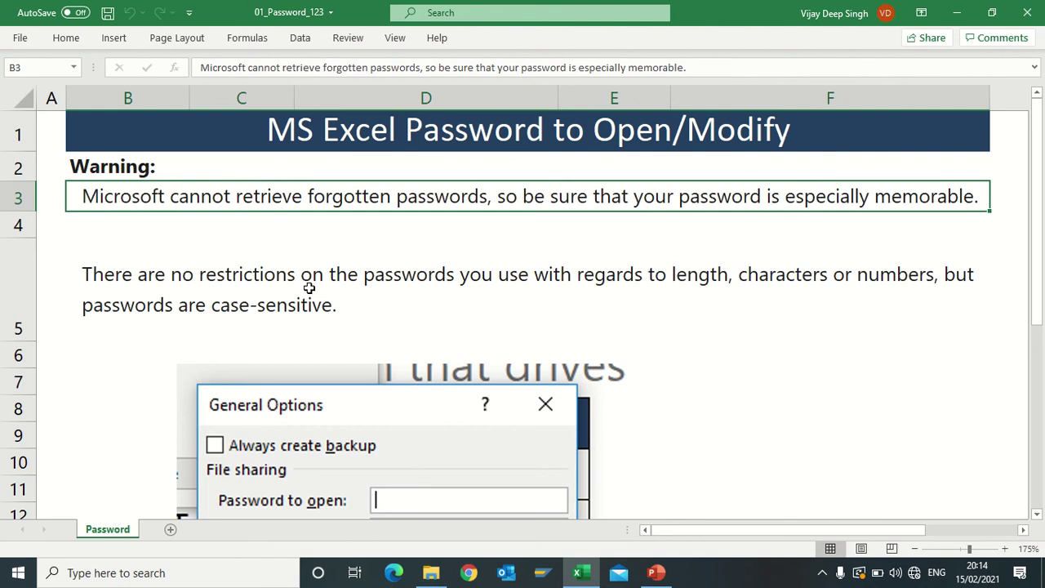
{"action": "left_click", "coordinate": [311, 290]}
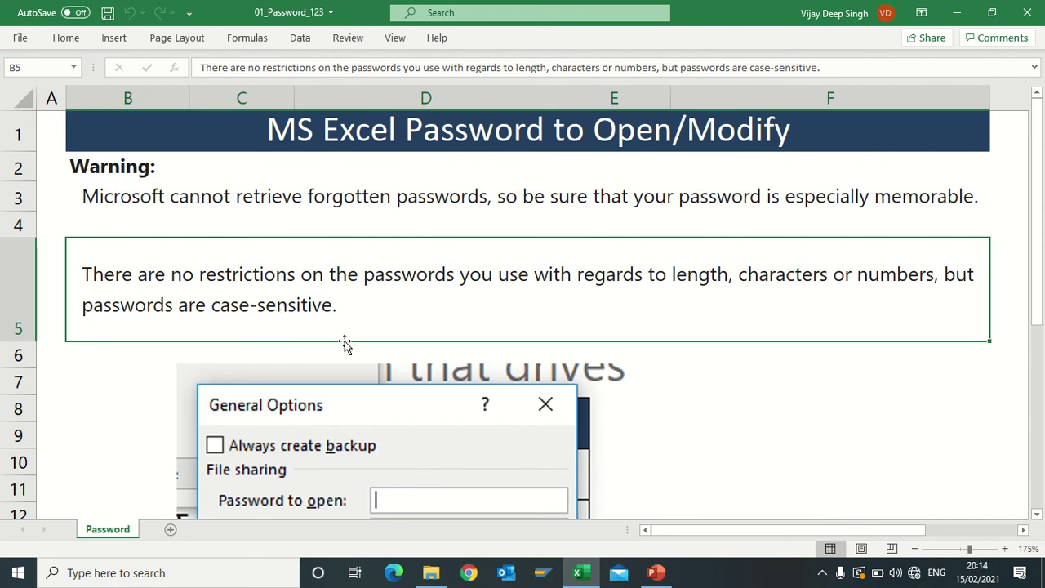
{"action": "scroll", "coordinate": [345, 342], "scroll_direction": "down", "scroll_amount": 2}
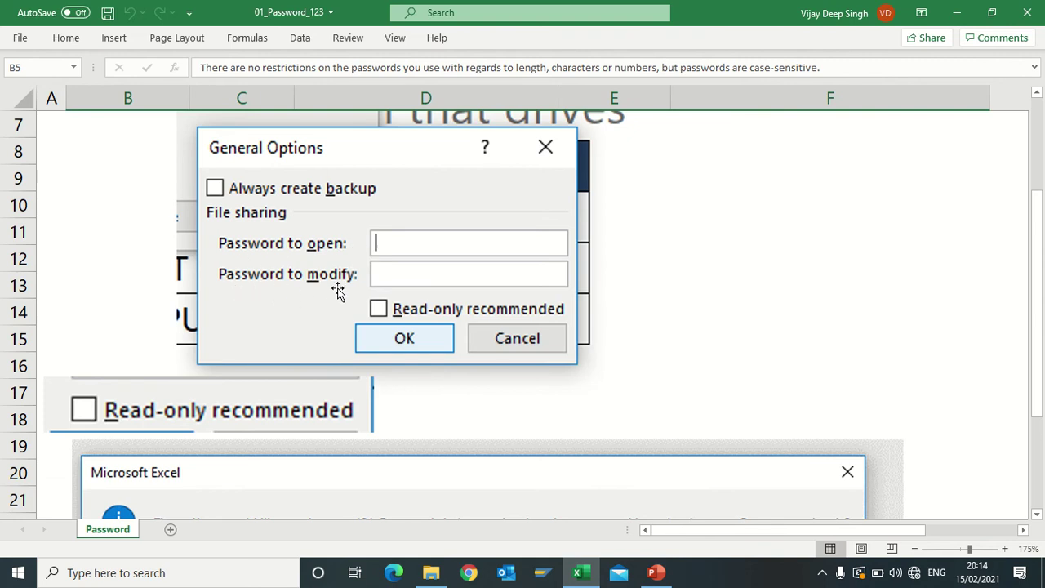
{"action": "scroll", "coordinate": [346, 343], "scroll_direction": "up", "scroll_amount": 1}
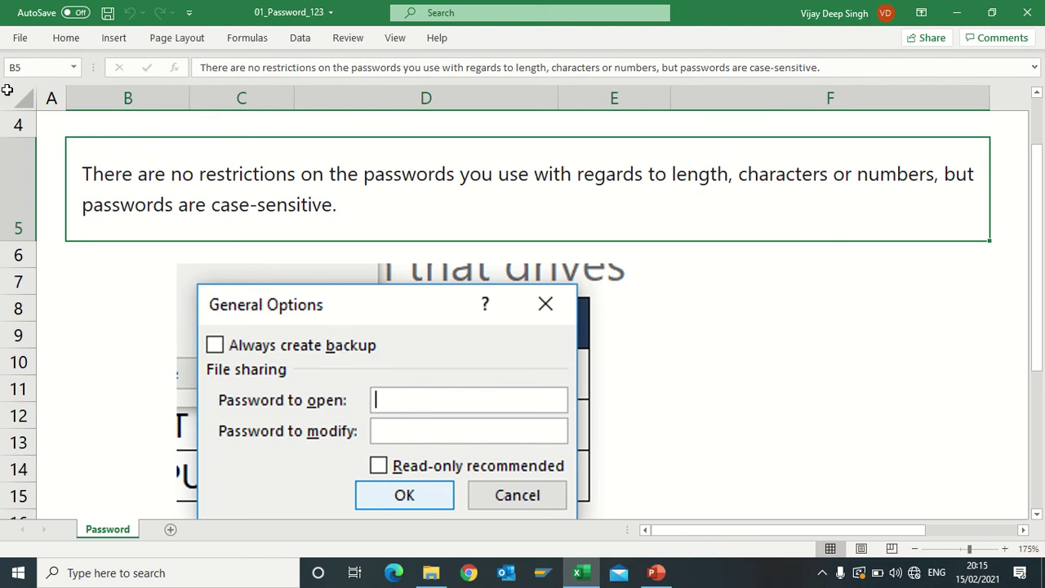
Bring up General Options from the Save As dialog for 01_Password_123
{"action": "left_click", "coordinate": [23, 39]}
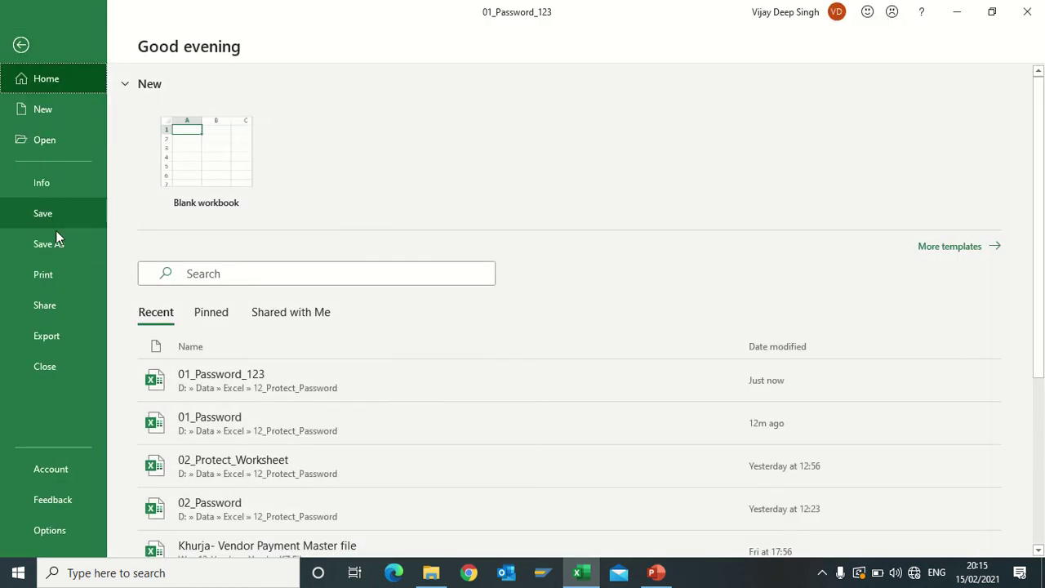
{"action": "left_click", "coordinate": [50, 241]}
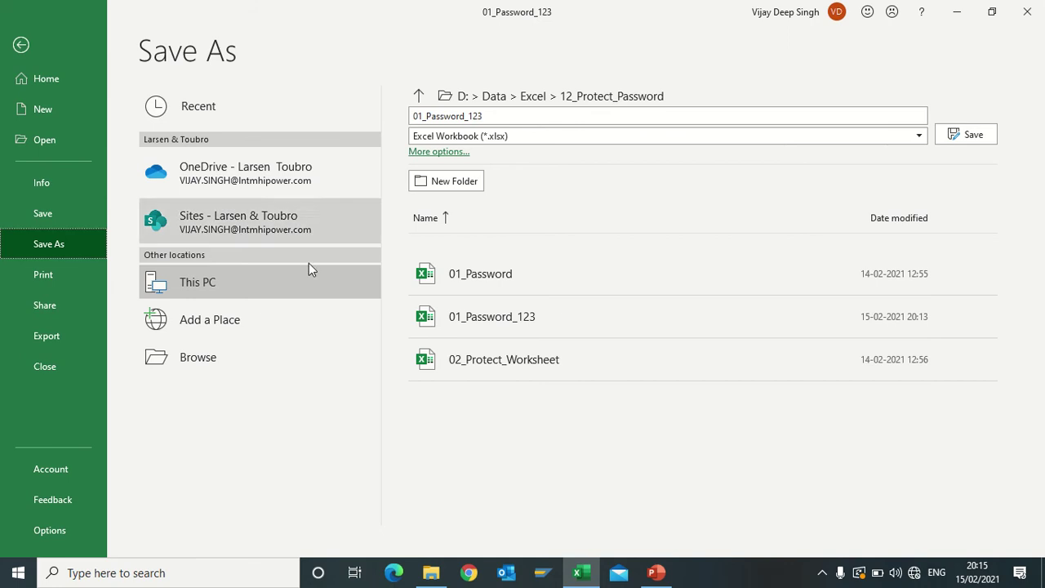
{"action": "left_click", "coordinate": [220, 352]}
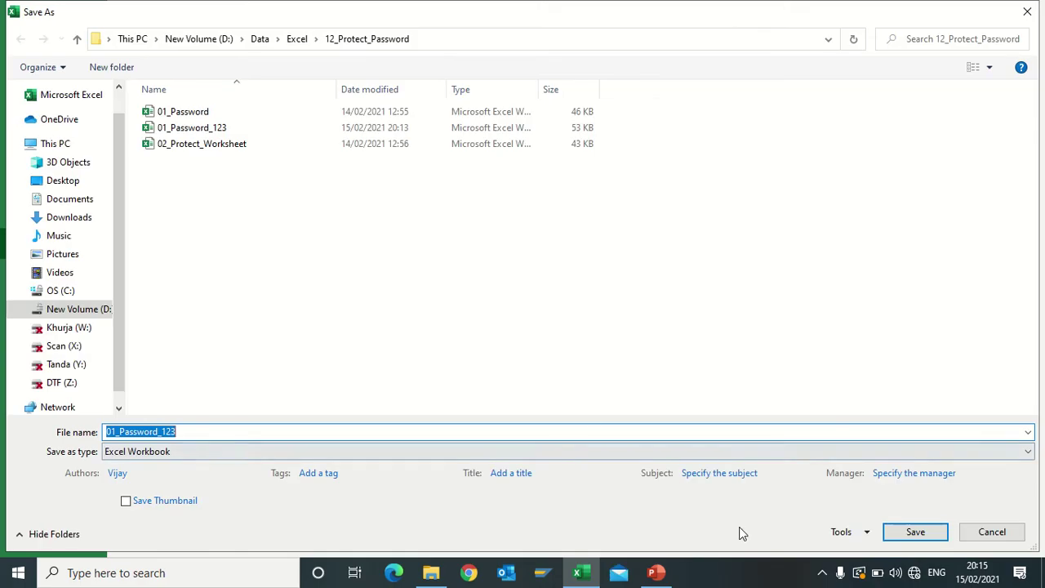
{"action": "left_click", "coordinate": [868, 531]}
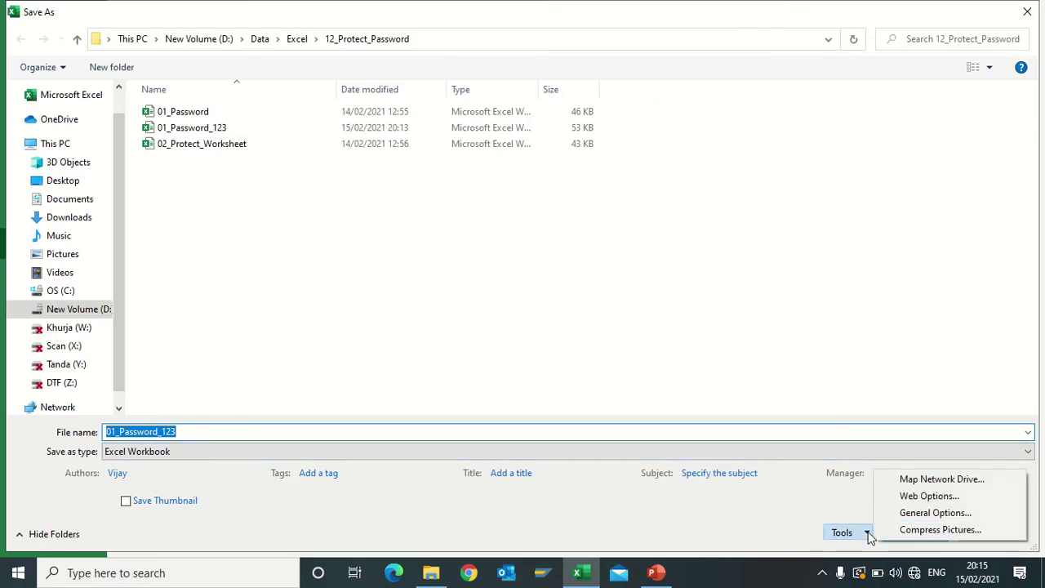
{"action": "left_click", "coordinate": [927, 512]}
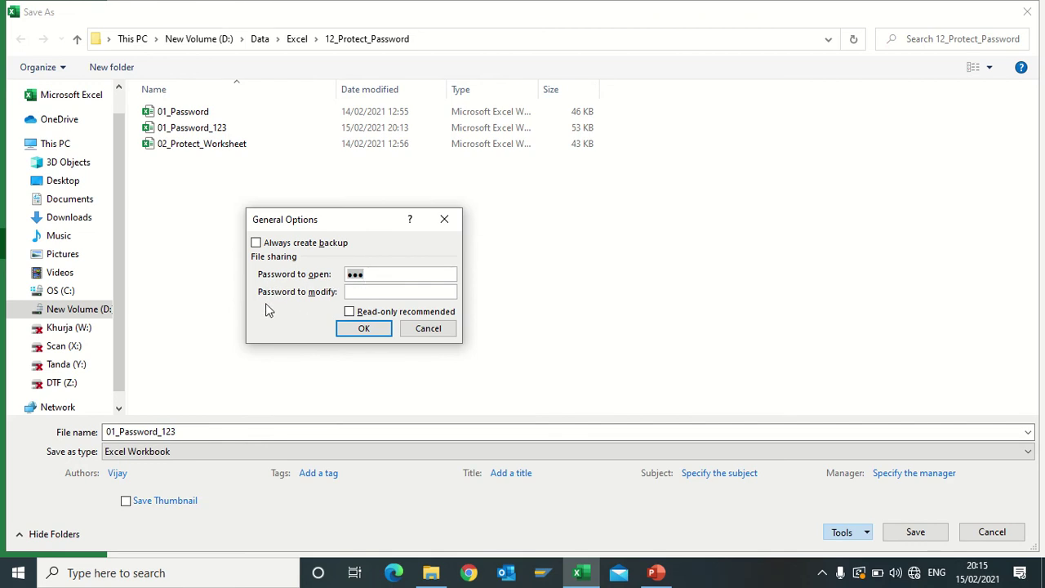
{"action": "left_click", "coordinate": [359, 291]}
{"action": "type", "text": "1234"}
{"action": "left_click", "coordinate": [366, 329]}
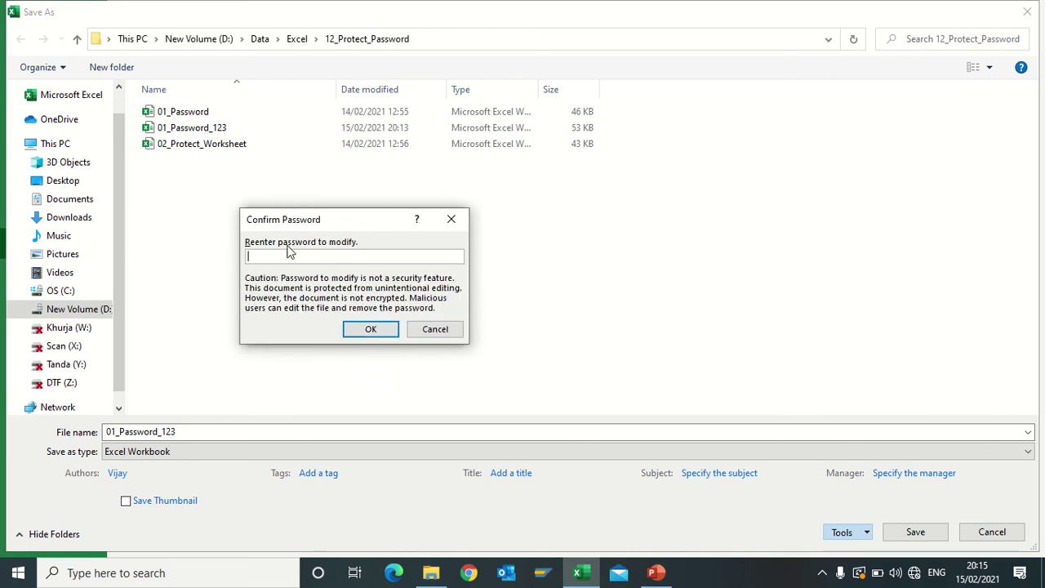
{"action": "type", "text": "1234"}
{"action": "left_click", "coordinate": [371, 329]}
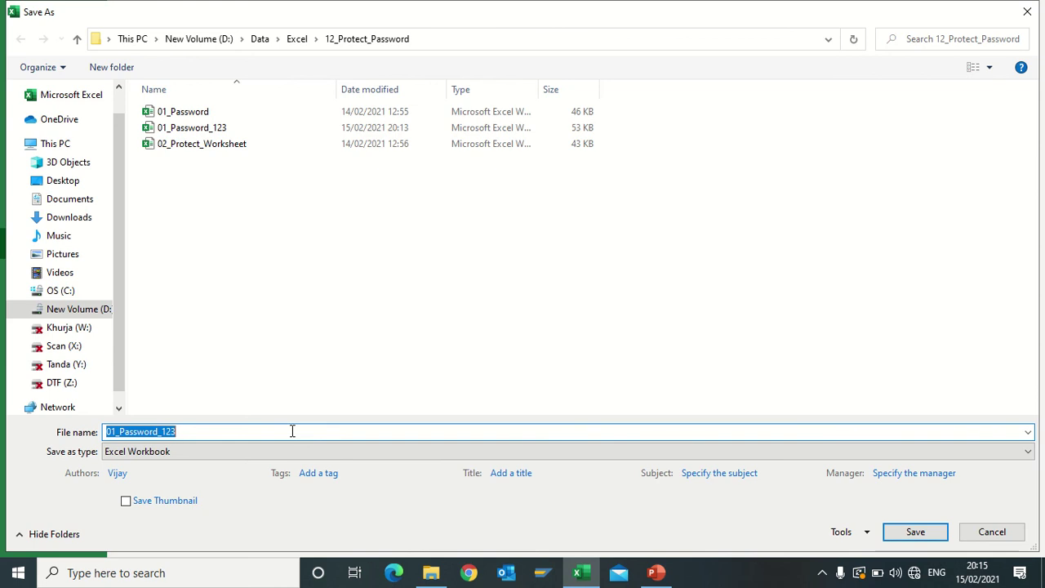
{"action": "left_click", "coordinate": [915, 532]}
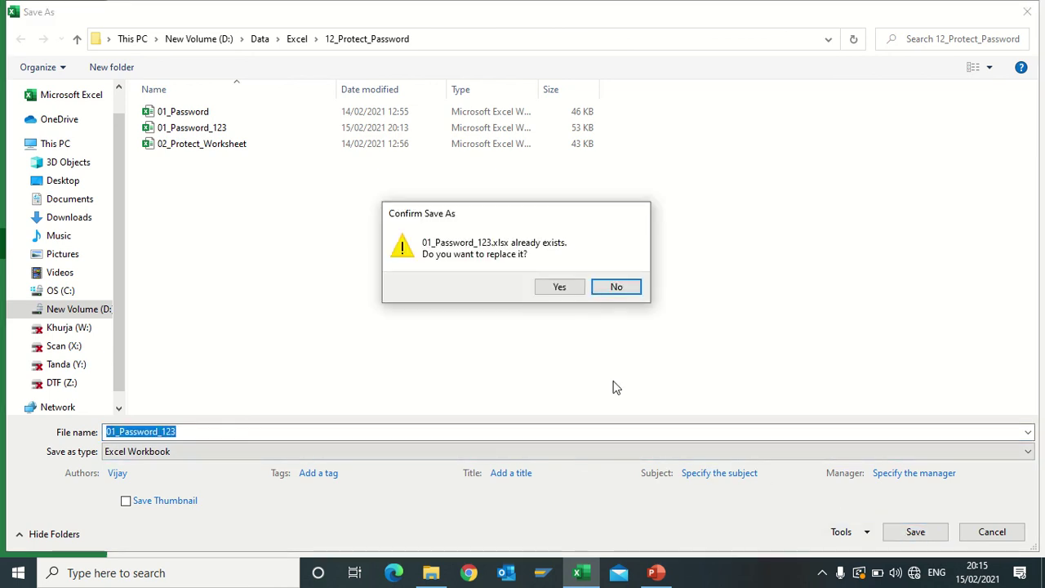
{"action": "left_click", "coordinate": [557, 288]}
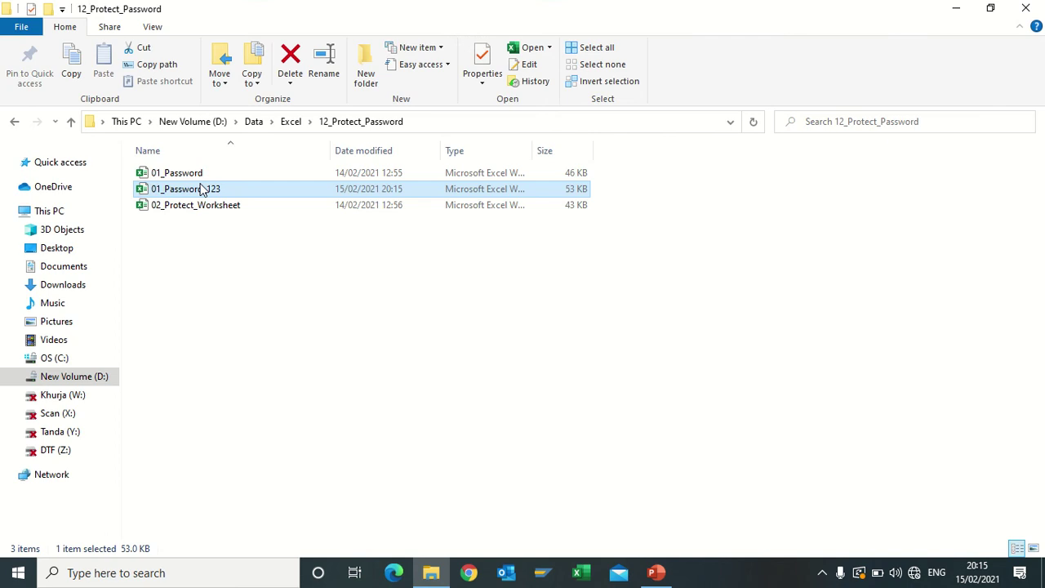
Open 01_Password_123 from File Explorer so Excel shows its password prompt
{"action": "double_click", "coordinate": [199, 188]}
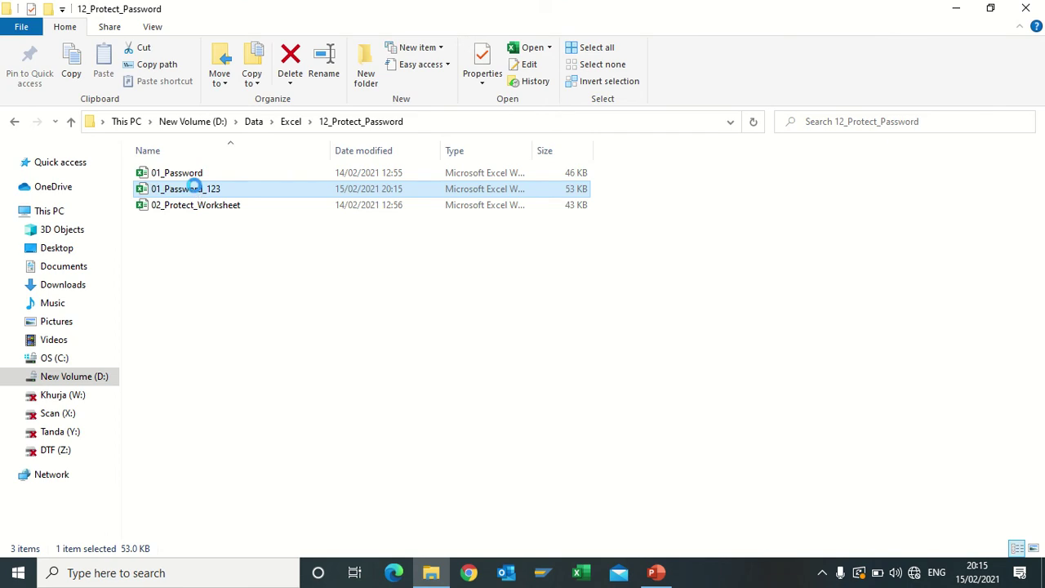
{"action": "left_click", "coordinate": [196, 265]}
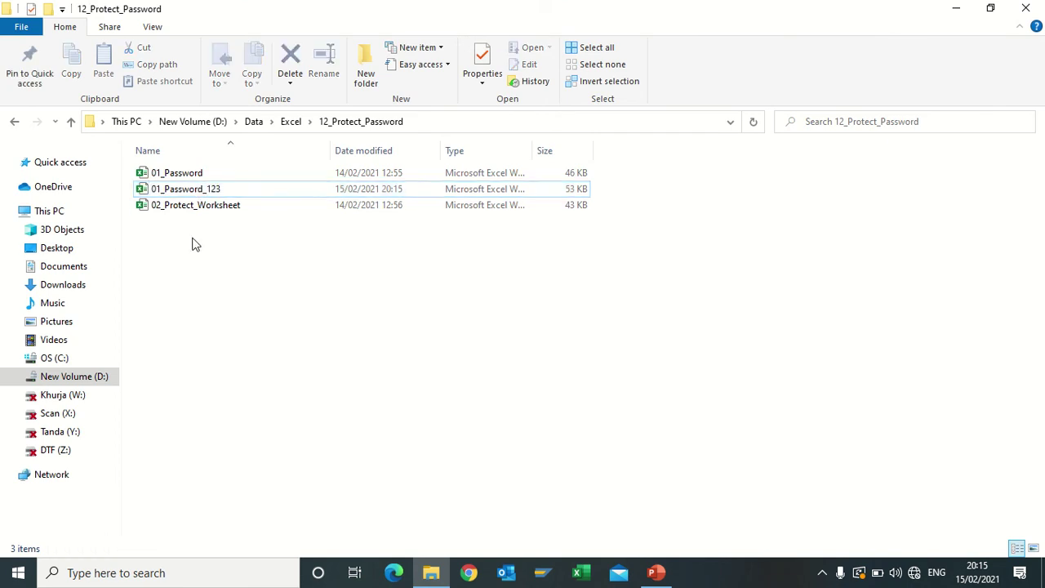
{"action": "double_click", "coordinate": [186, 192]}
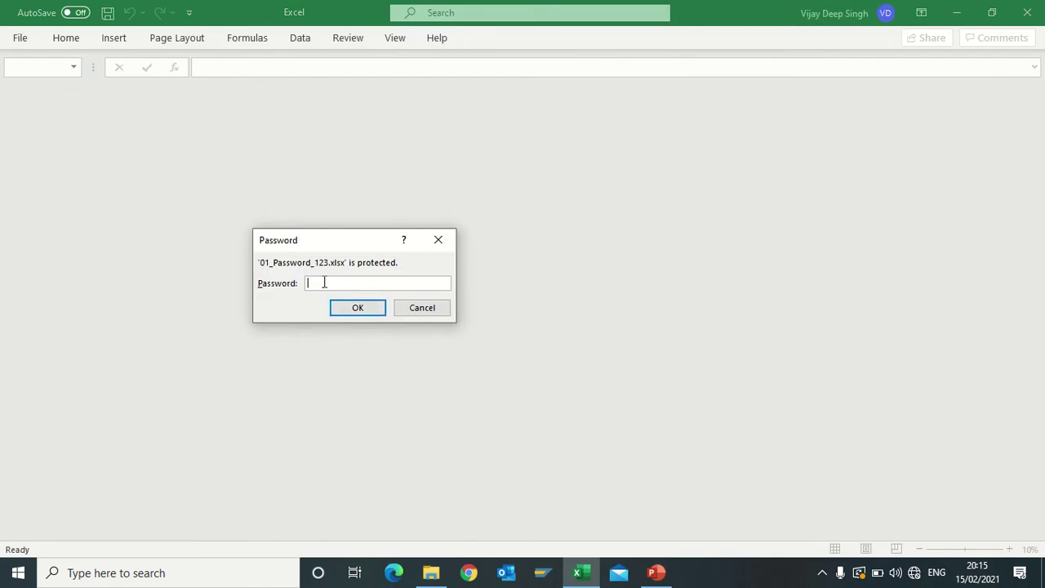
{"action": "type", "text": "123"}
{"action": "left_click", "coordinate": [353, 311]}
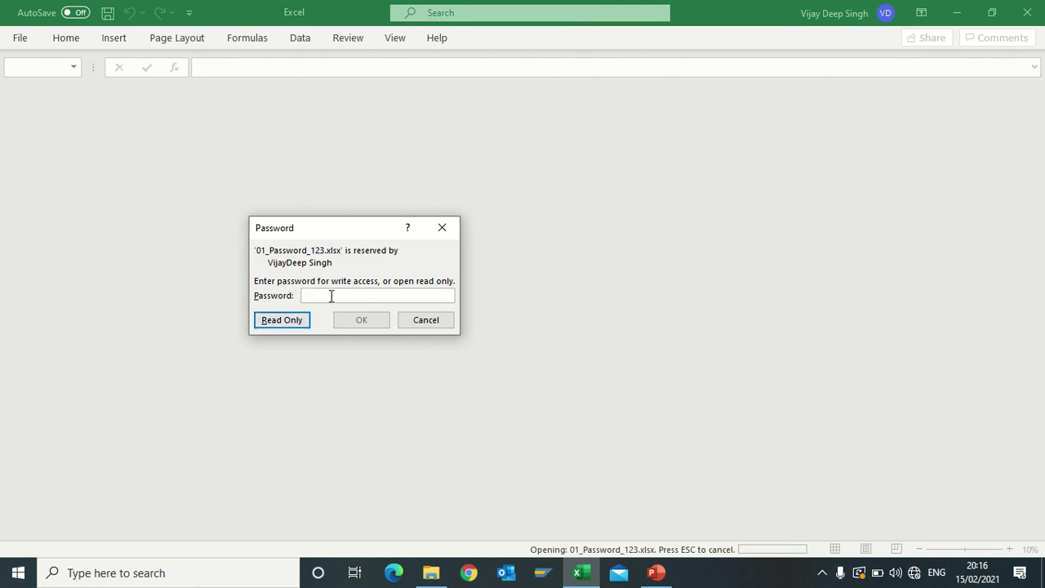
{"action": "type", "text": "1"}
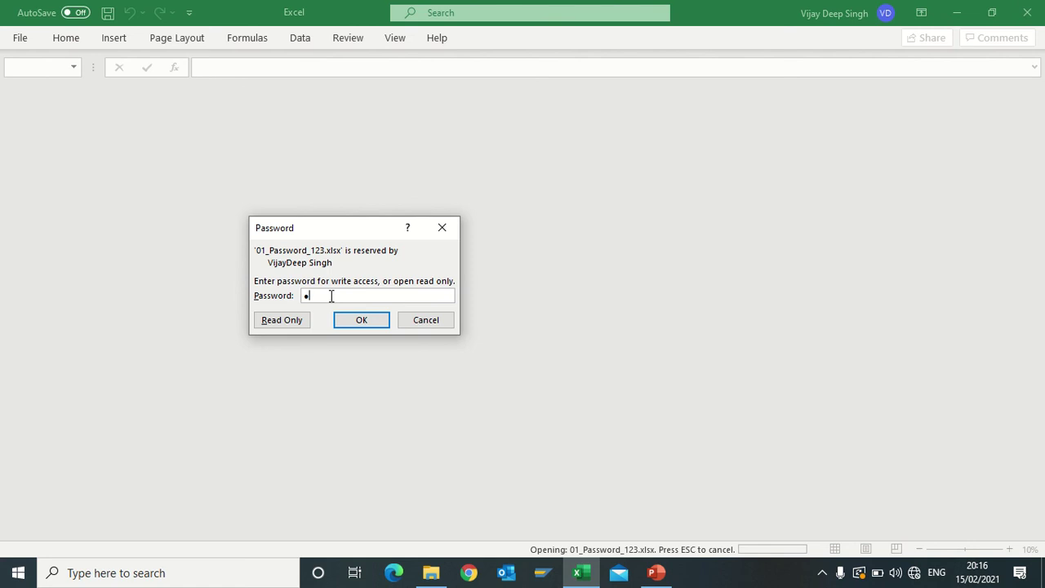
{"action": "type", "text": "234"}
{"action": "left_click", "coordinate": [362, 321]}
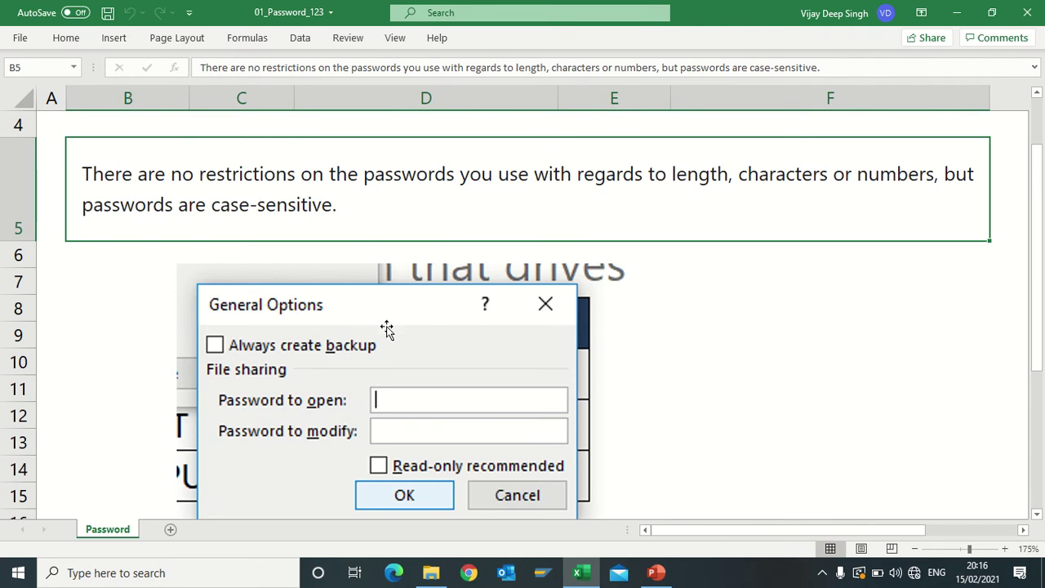
{"action": "scroll", "coordinate": [386, 329], "scroll_direction": "down", "scroll_amount": 4}
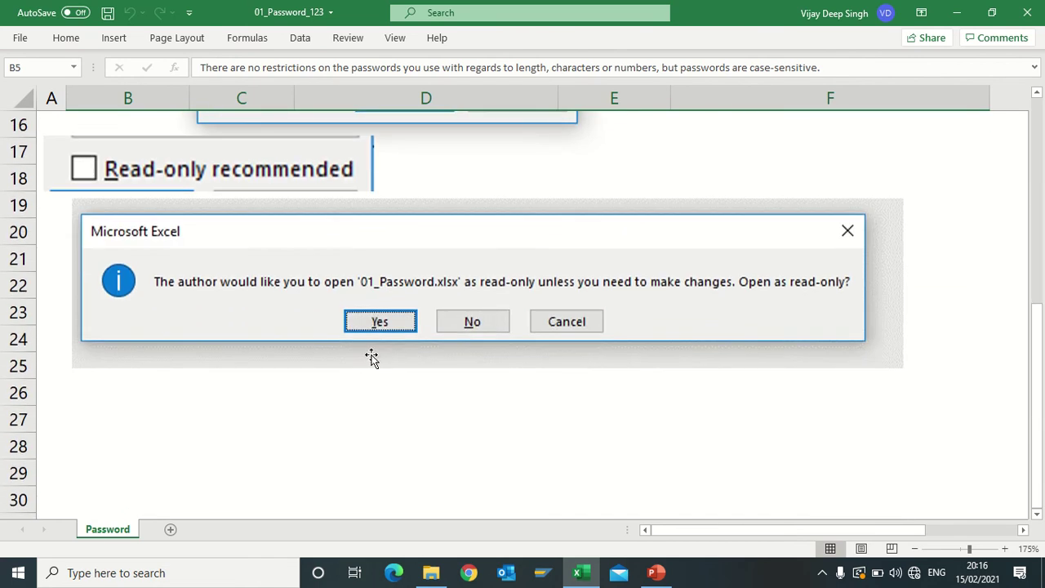
{"action": "scroll", "coordinate": [371, 359], "scroll_direction": "up", "scroll_amount": 3}
{"action": "scroll", "coordinate": [376, 363], "scroll_direction": "up", "scroll_amount": 2}
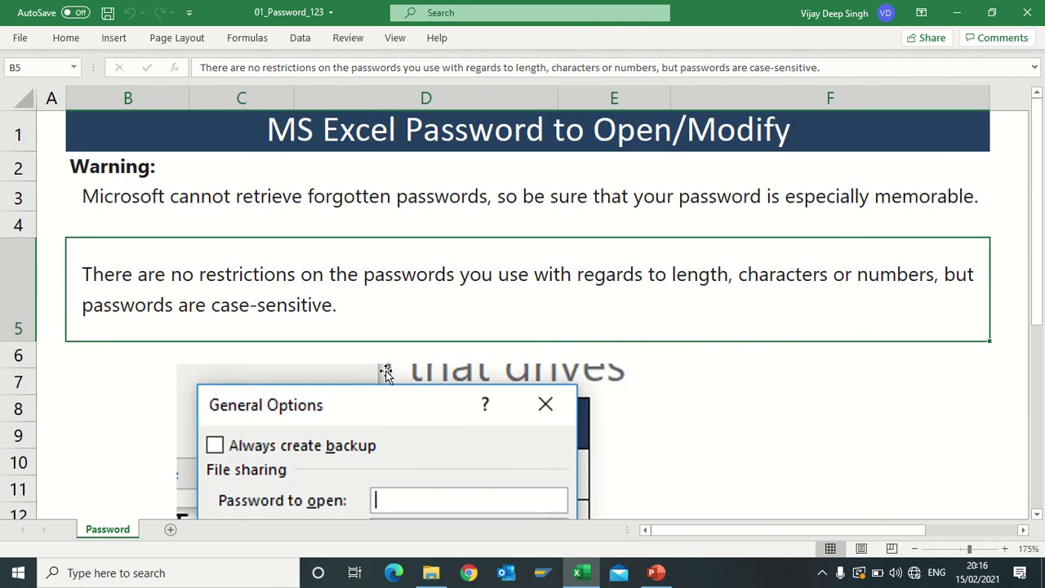
{"action": "scroll", "coordinate": [384, 373], "scroll_direction": "down", "scroll_amount": 2}
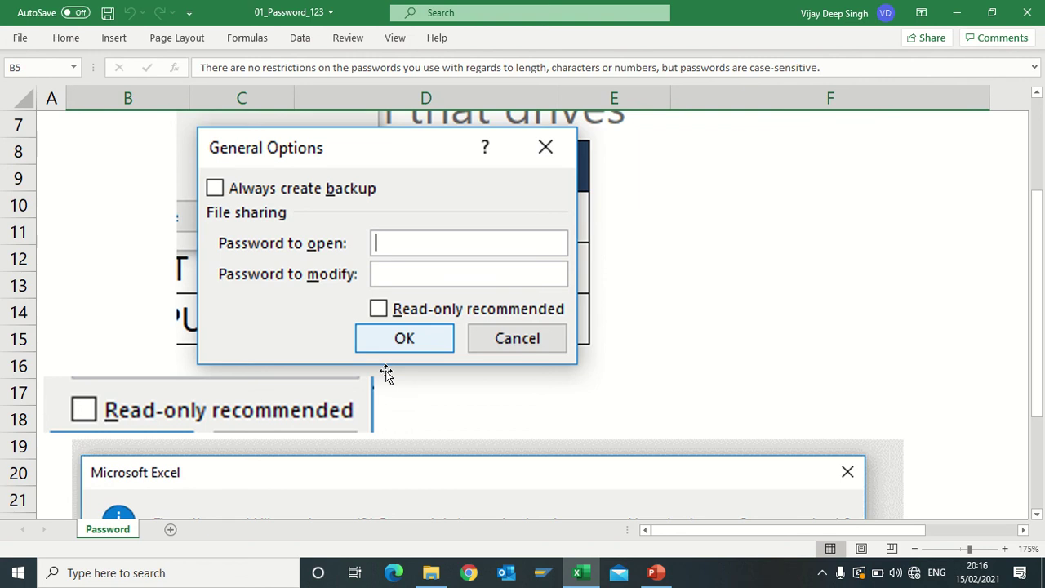
{"action": "scroll", "coordinate": [244, 342], "scroll_direction": "up", "scroll_amount": 2}
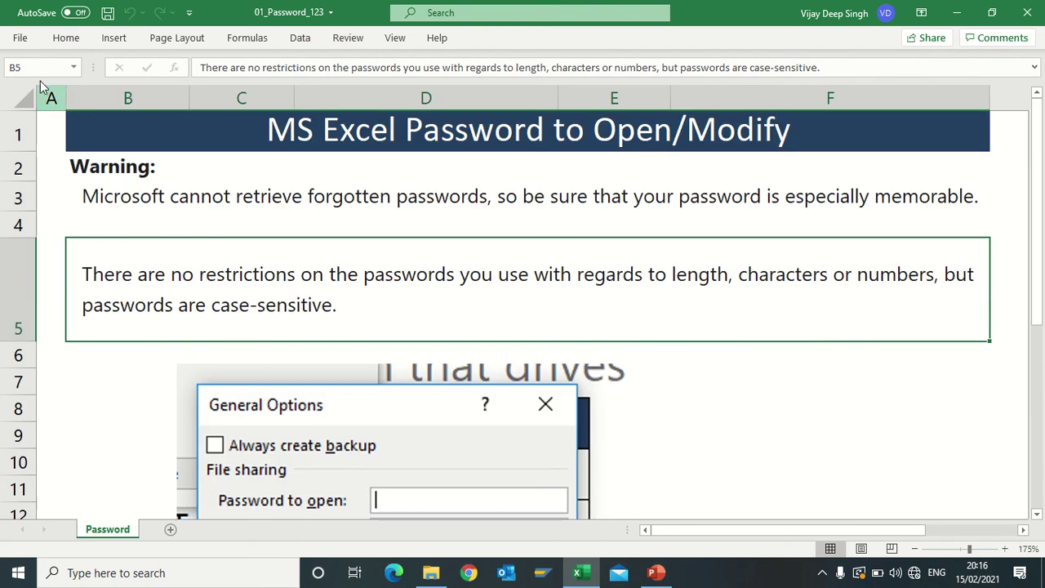
{"action": "left_click", "coordinate": [20, 39]}
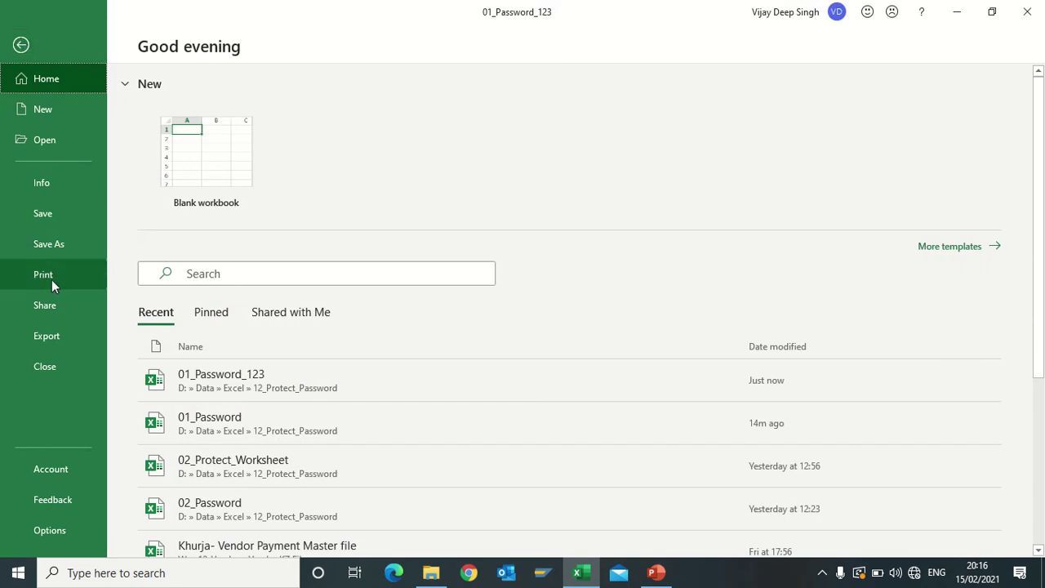
Clear both password fields in Save As General Options and replace 01_Password_123
{"action": "left_click", "coordinate": [52, 244]}
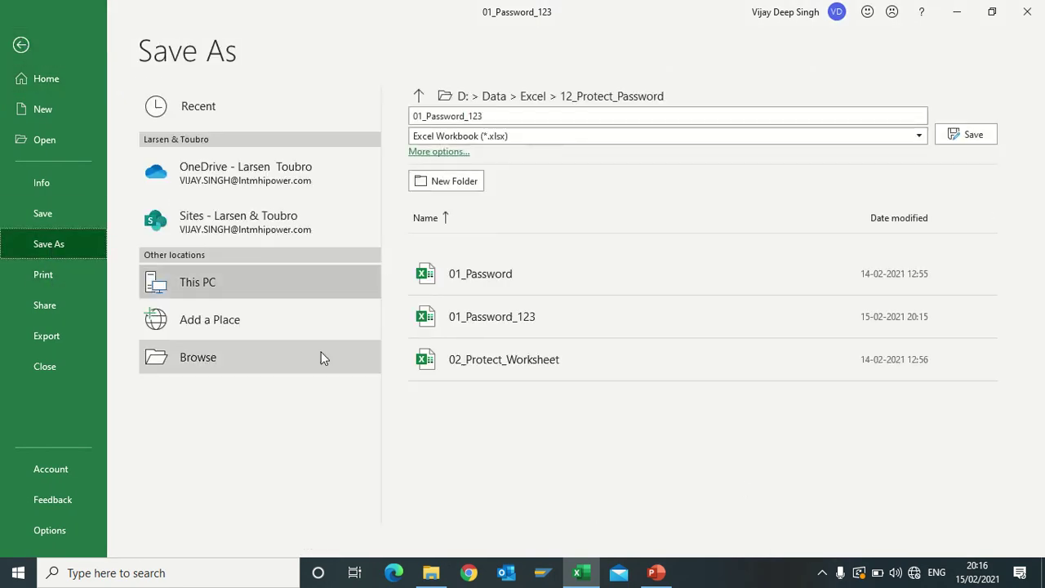
{"action": "left_click", "coordinate": [321, 357]}
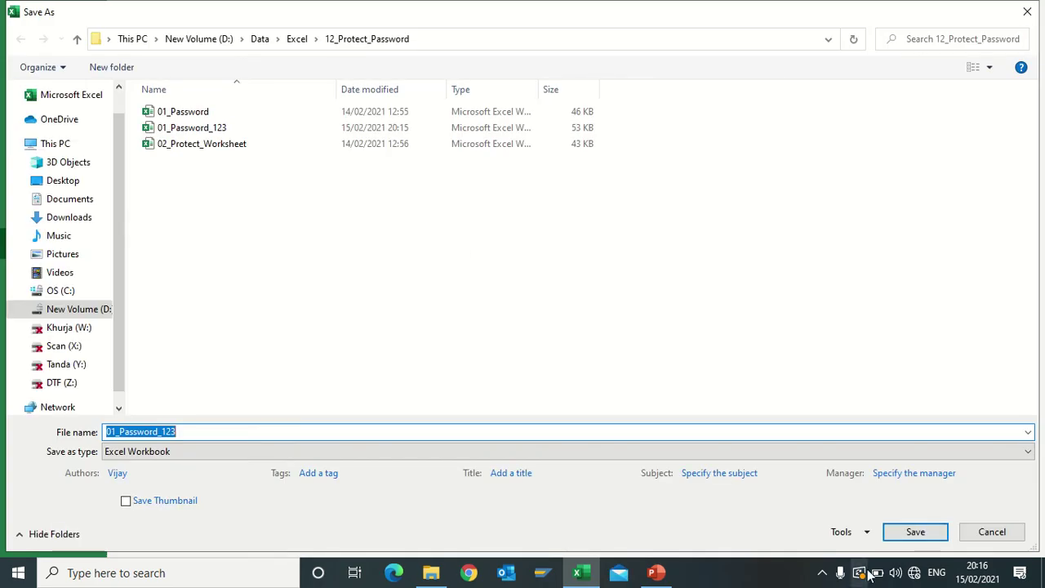
{"action": "left_click", "coordinate": [867, 532]}
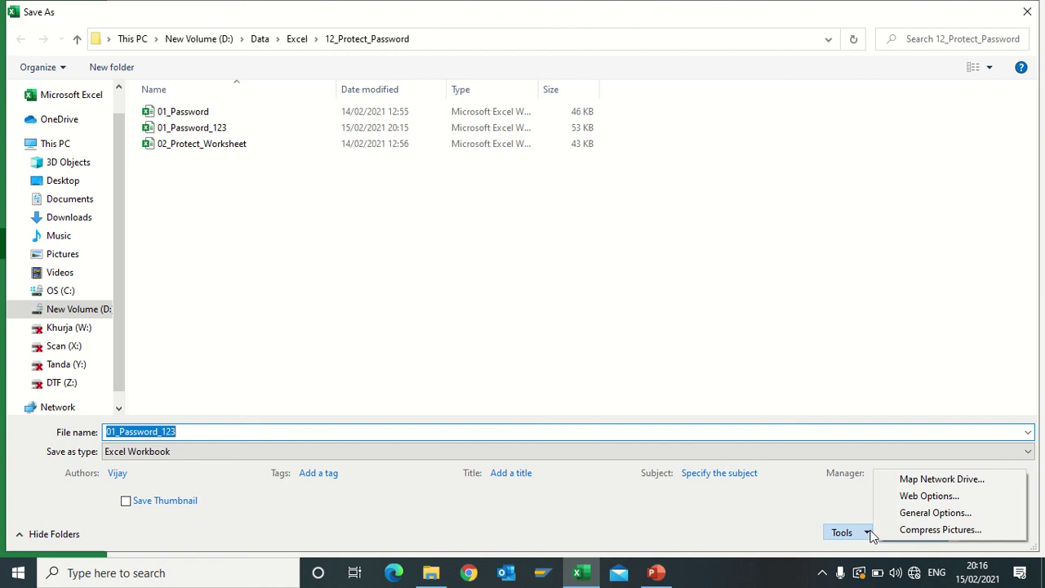
{"action": "left_click", "coordinate": [914, 513]}
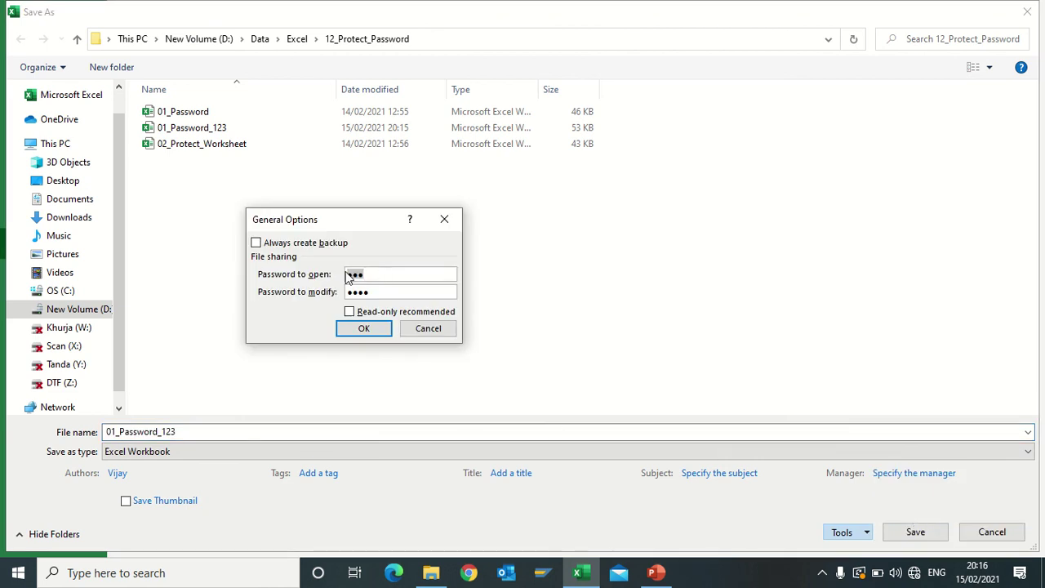
{"action": "key", "text": "BackSpace"}
{"action": "key", "text": "Tab"}
{"action": "key", "text": "BackSpace"}
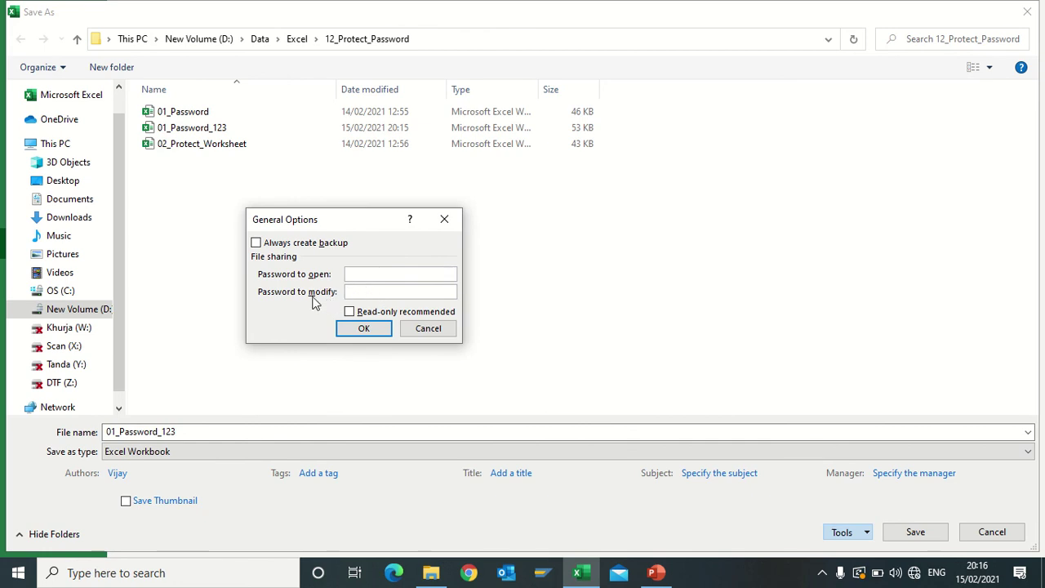
{"action": "left_click", "coordinate": [363, 328]}
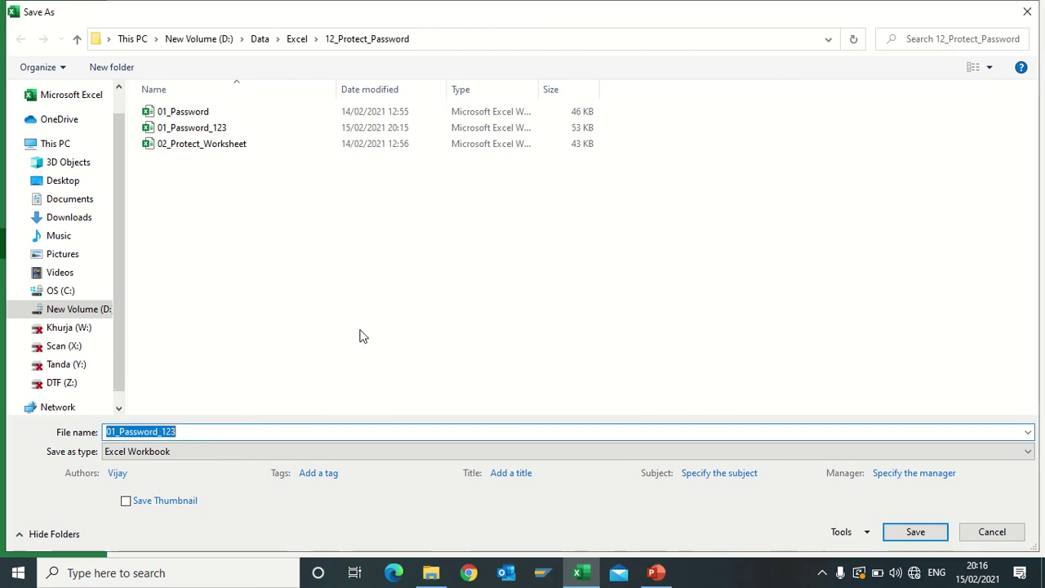
{"action": "left_click", "coordinate": [911, 532]}
{"action": "left_click", "coordinate": [560, 291]}
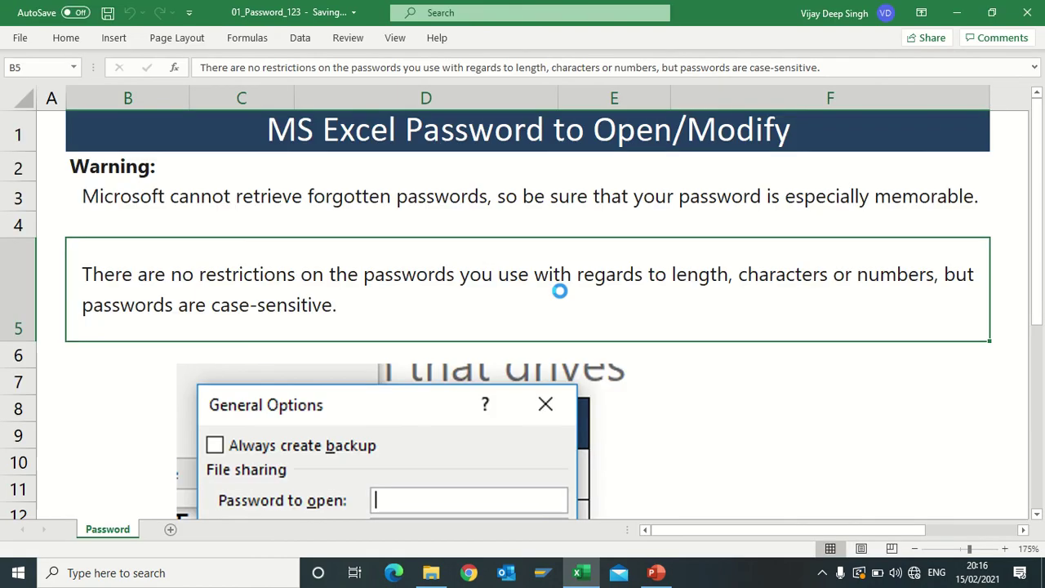
Reopen 01_Password_123 from File Explorer without a password and show its File page
{"action": "left_click", "coordinate": [640, 213]}
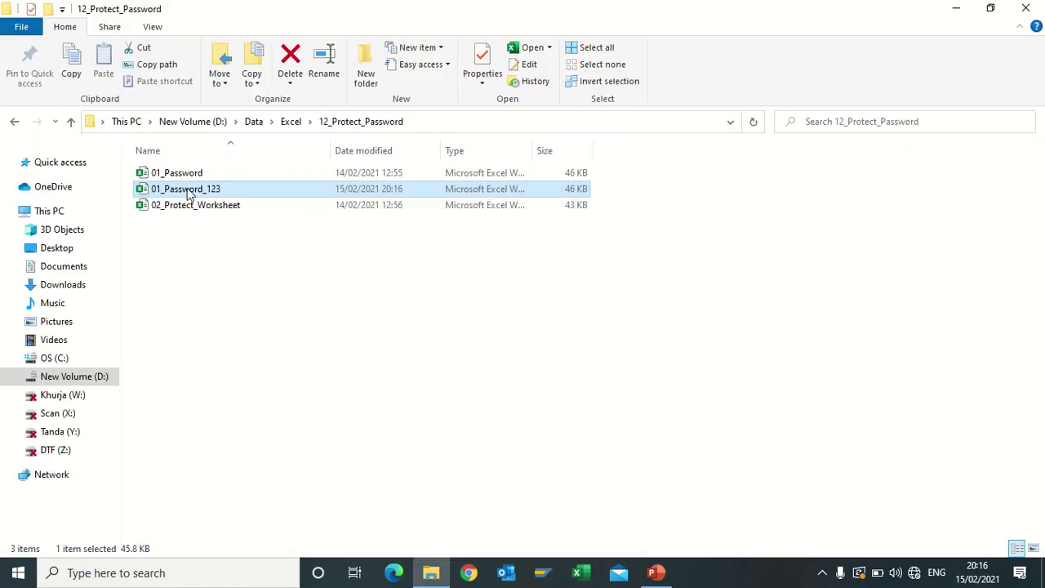
{"action": "double_click", "coordinate": [188, 190]}
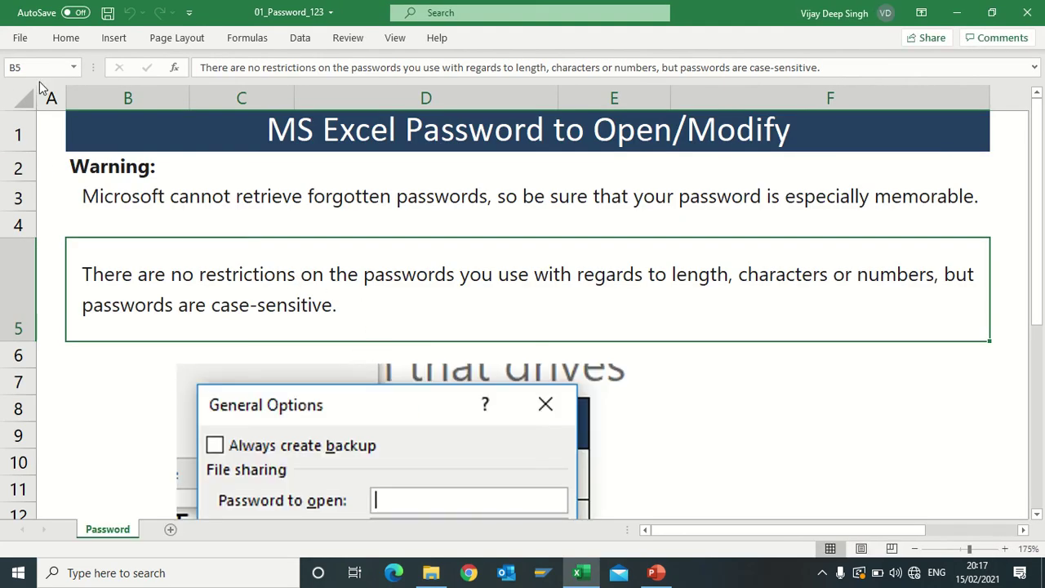
{"action": "left_click", "coordinate": [23, 38]}
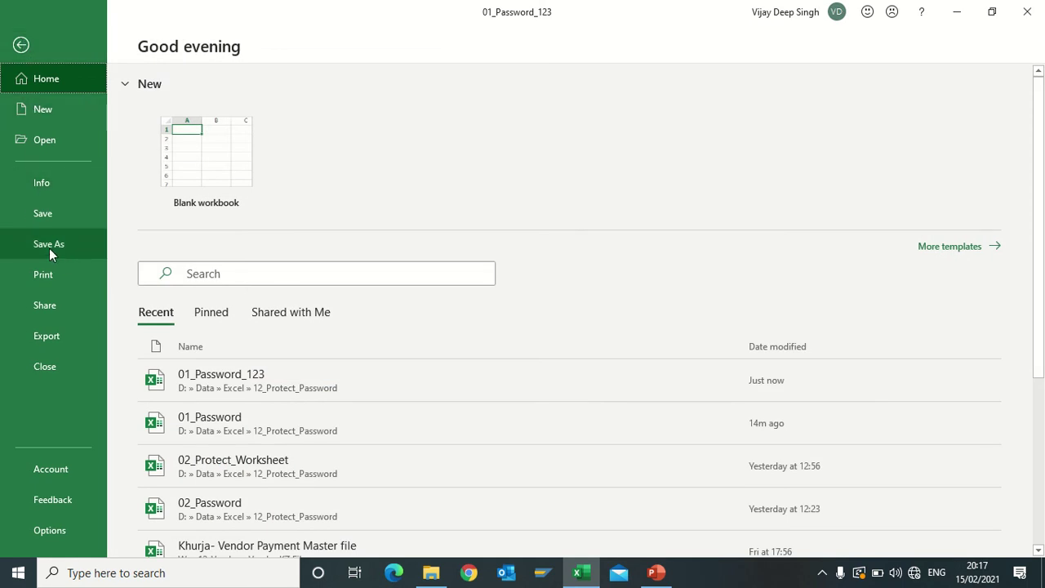
{"action": "left_click", "coordinate": [47, 181]}
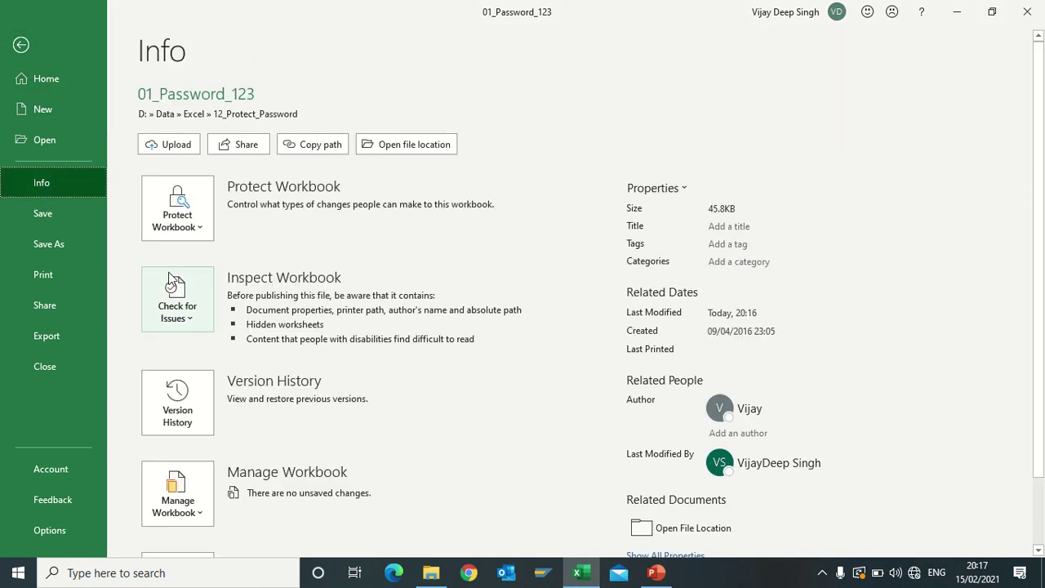
{"action": "left_click", "coordinate": [192, 231]}
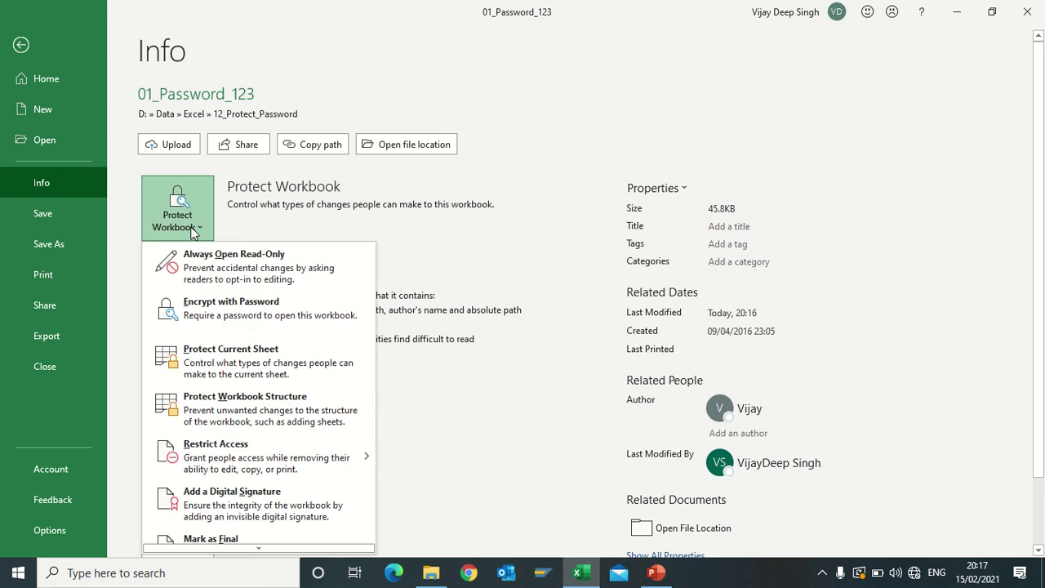
{"action": "left_click", "coordinate": [230, 319]}
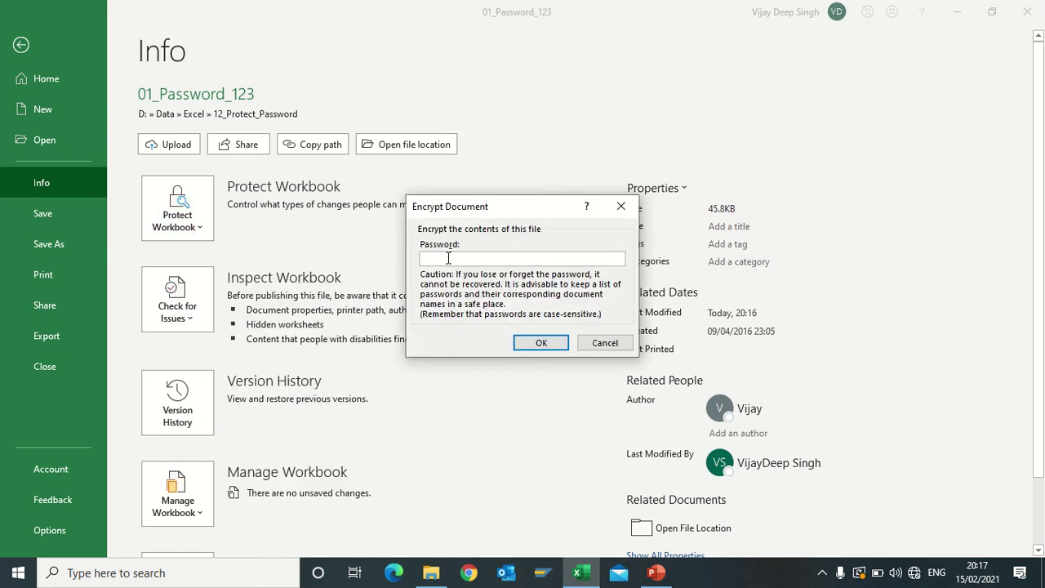
{"action": "left_click", "coordinate": [540, 341]}
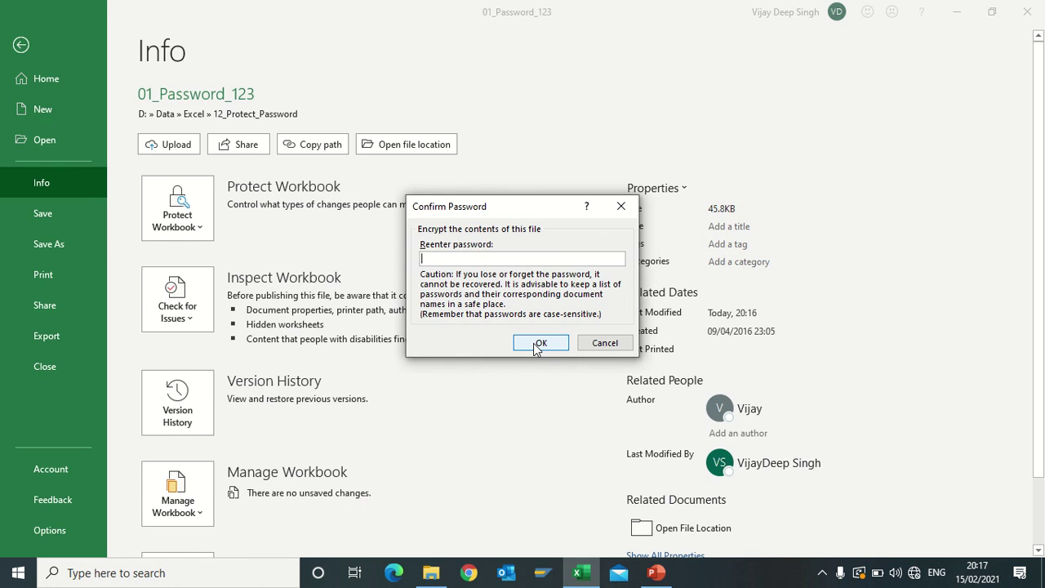
{"action": "type", "text": "123"}
{"action": "left_click", "coordinate": [540, 342]}
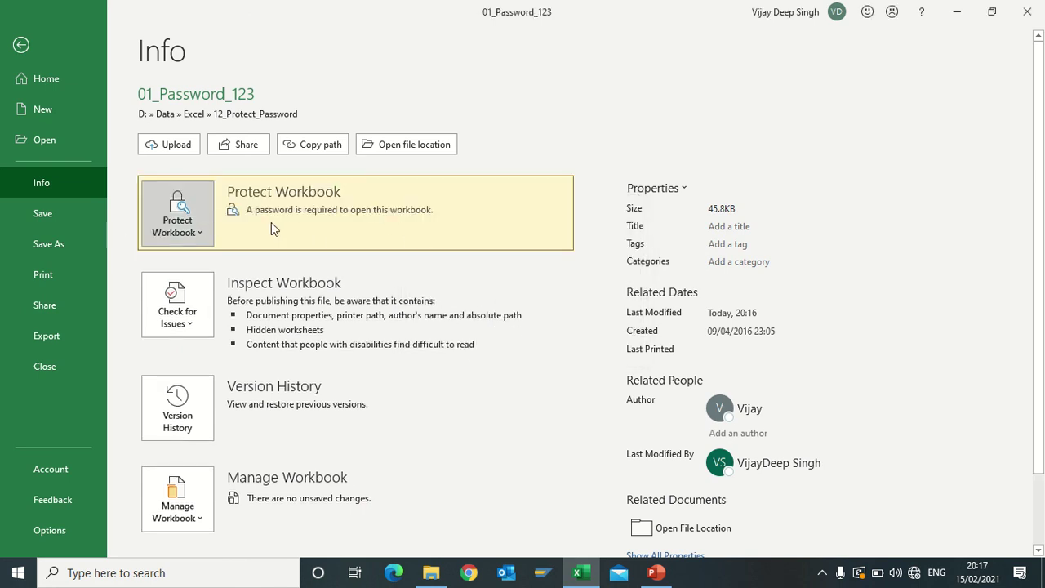
{"action": "left_click", "coordinate": [21, 45]}
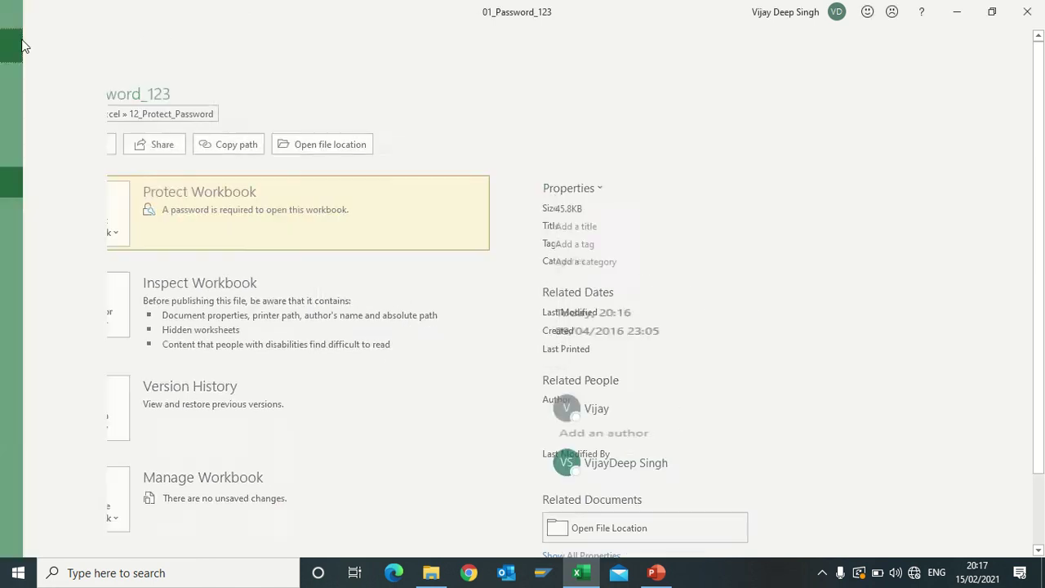
Save the encrypted workbook with Ctrl+S and scroll through the password-notes sheet
{"action": "key", "text": "ctrl+s"}
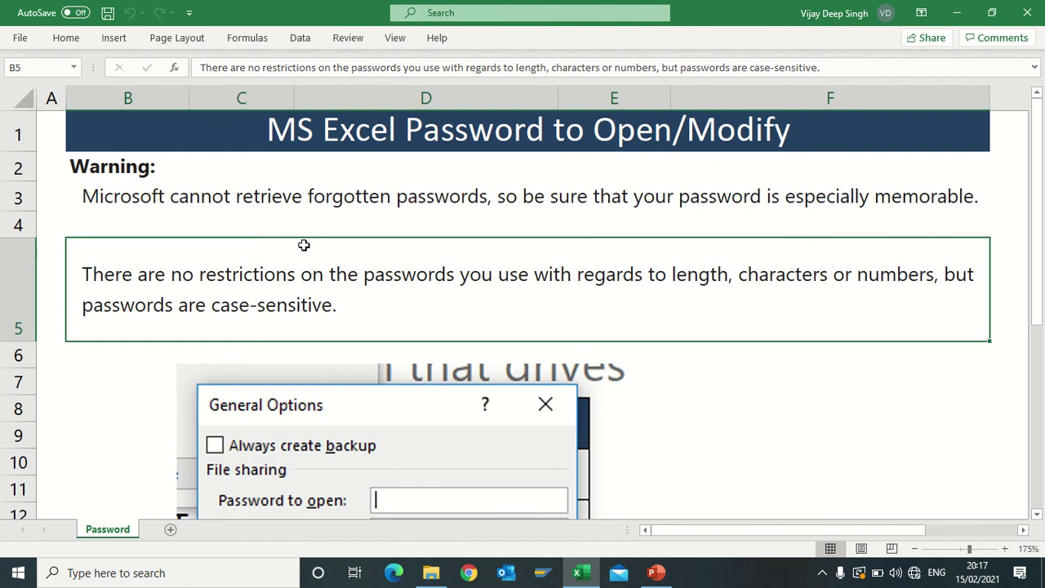
{"action": "scroll", "coordinate": [330, 278], "scroll_direction": "down", "scroll_amount": 1}
{"action": "scroll", "coordinate": [329, 278], "scroll_direction": "down", "scroll_amount": 2}
{"action": "scroll", "coordinate": [335, 299], "scroll_direction": "up", "scroll_amount": 3}
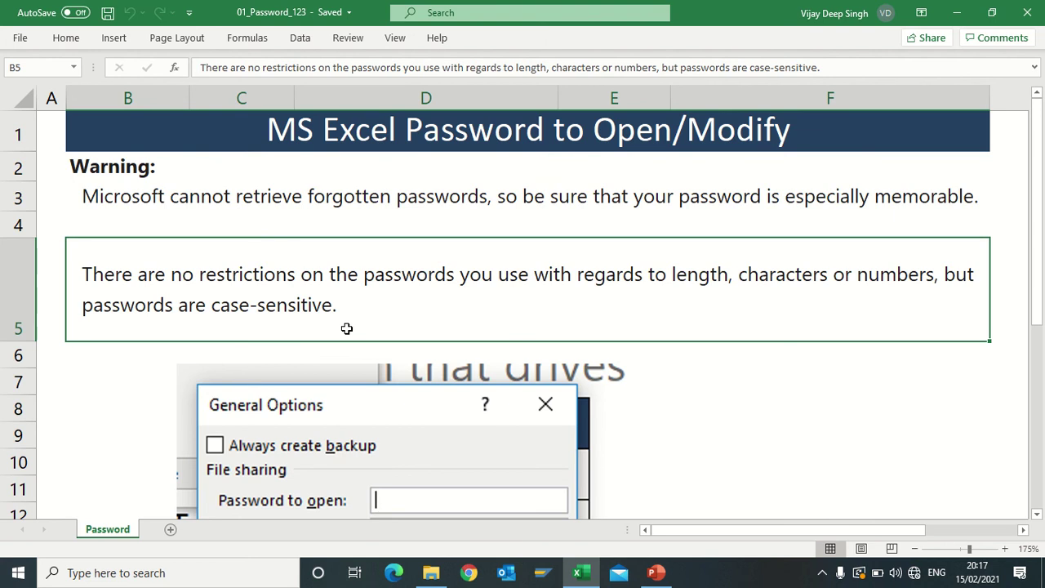
{"action": "scroll", "coordinate": [346, 328], "scroll_direction": "down", "scroll_amount": 4}
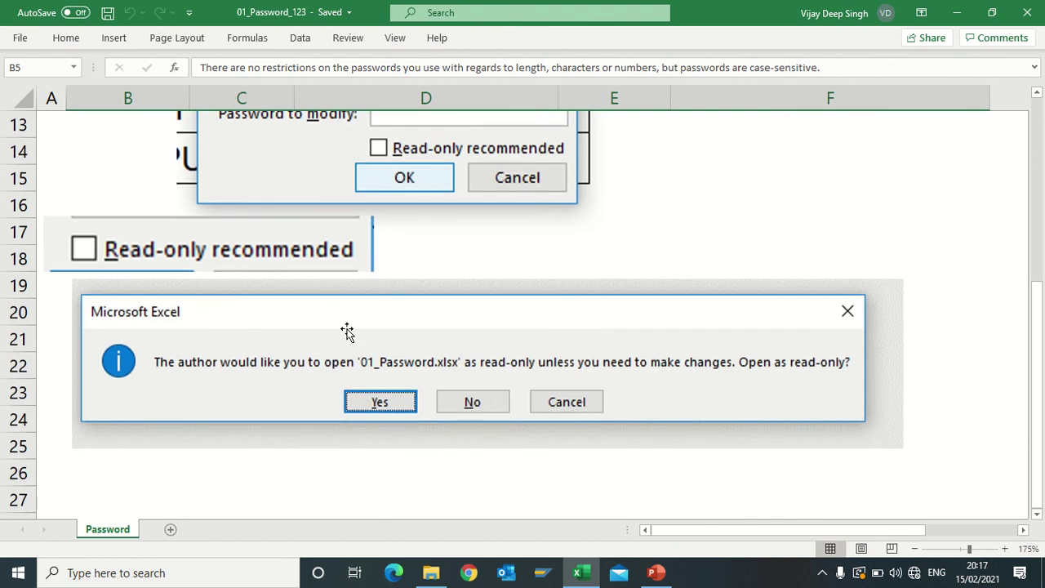